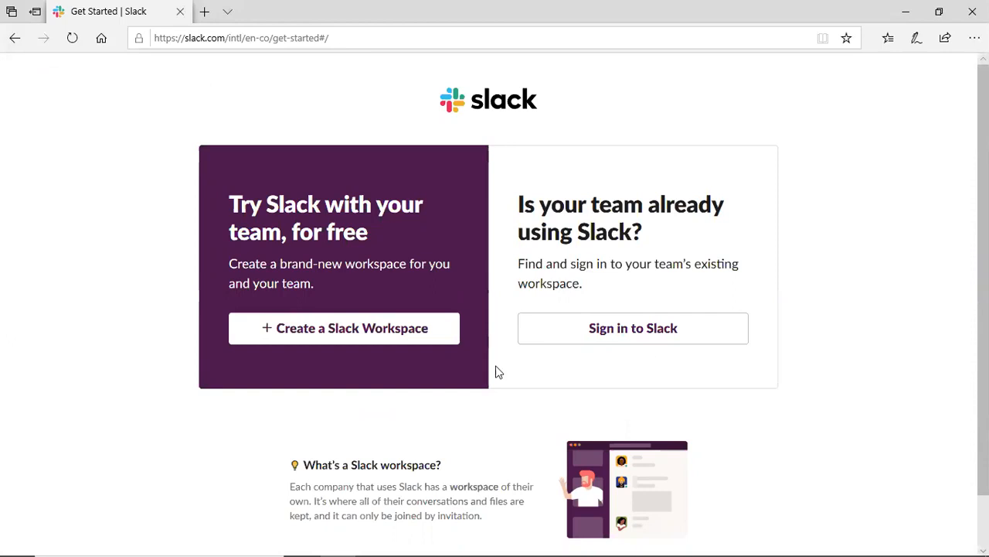
- Start a new Slack workspace, entering an email address and its 6-digit verification code
click(347, 333)
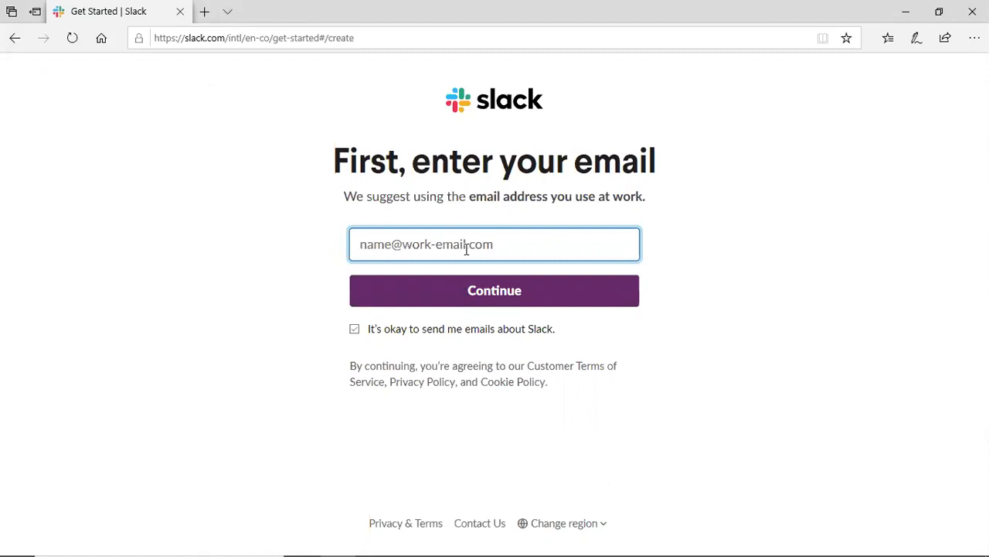
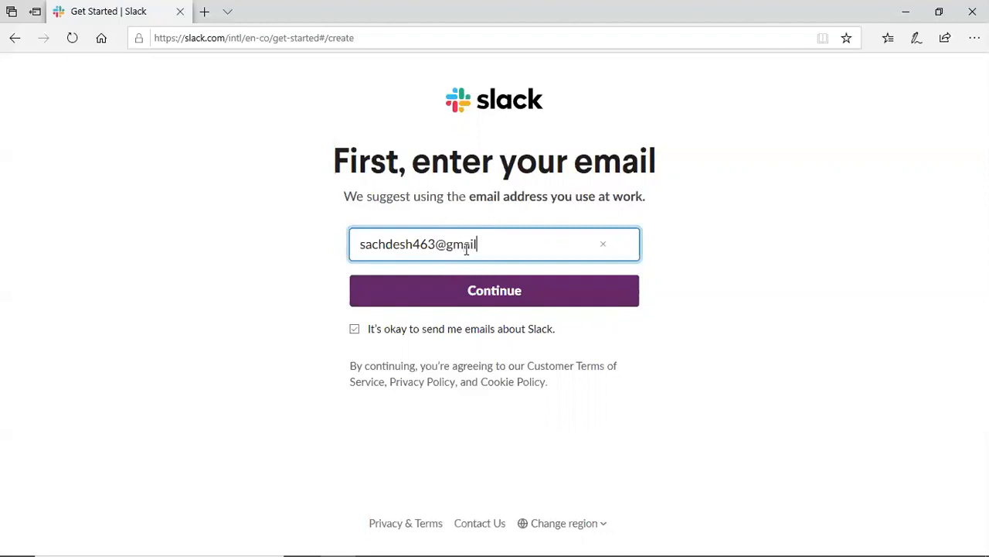
click(479, 296)
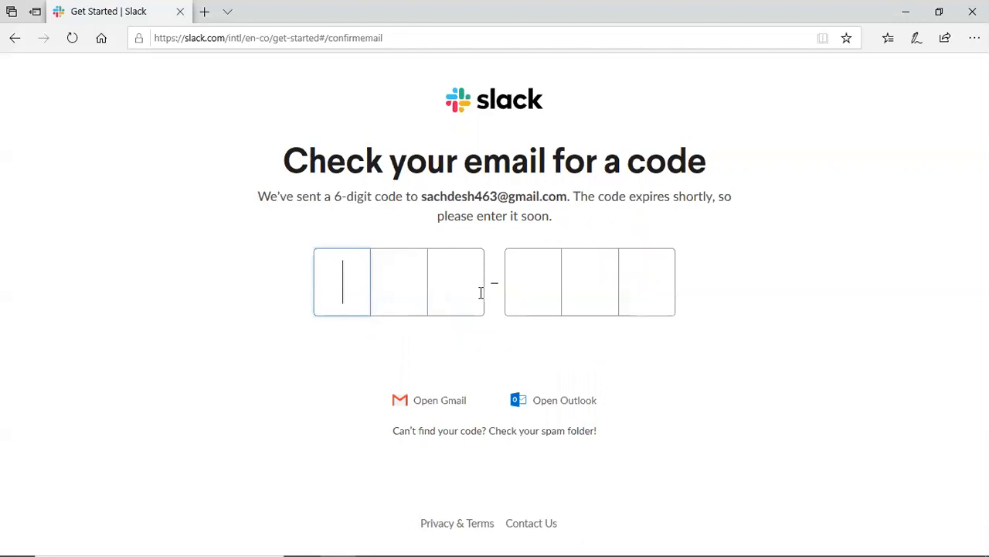
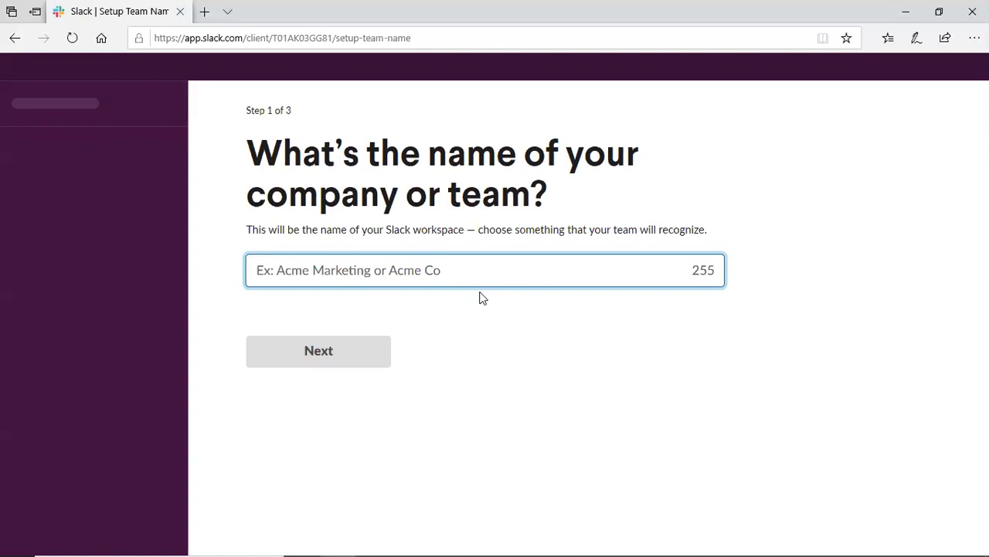
- Name the workspace myTeam, create the automation channel, and skip inviting teammates
text(myTeam)
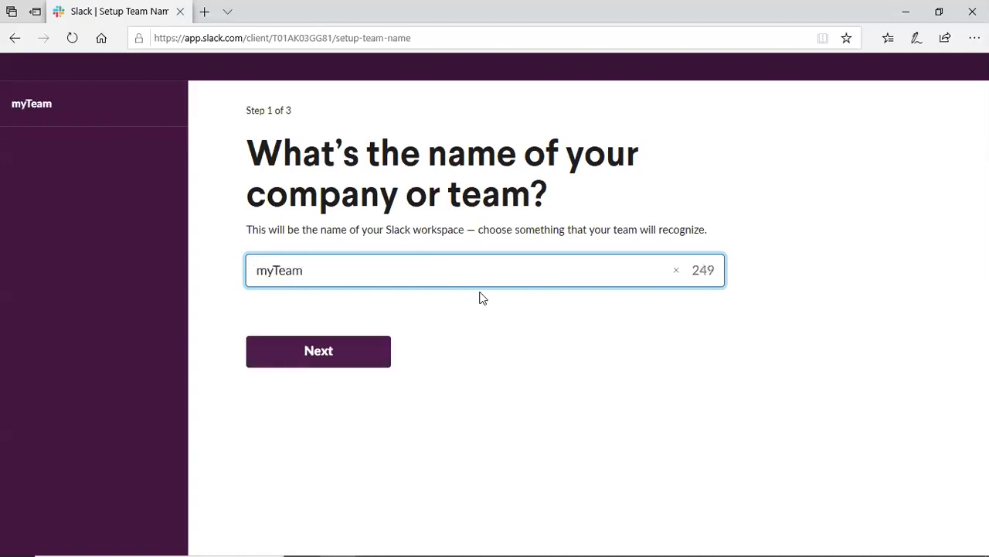
click(335, 360)
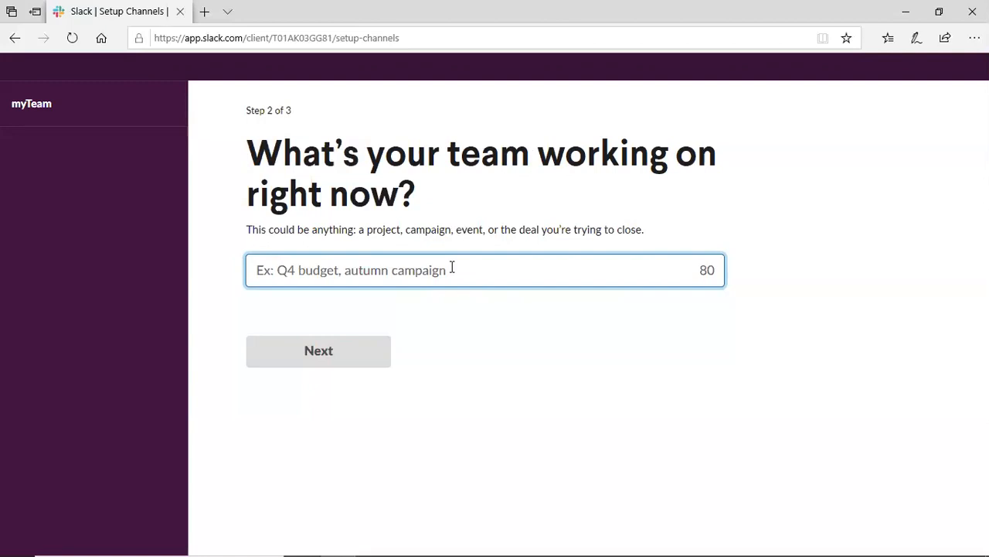
text(a)
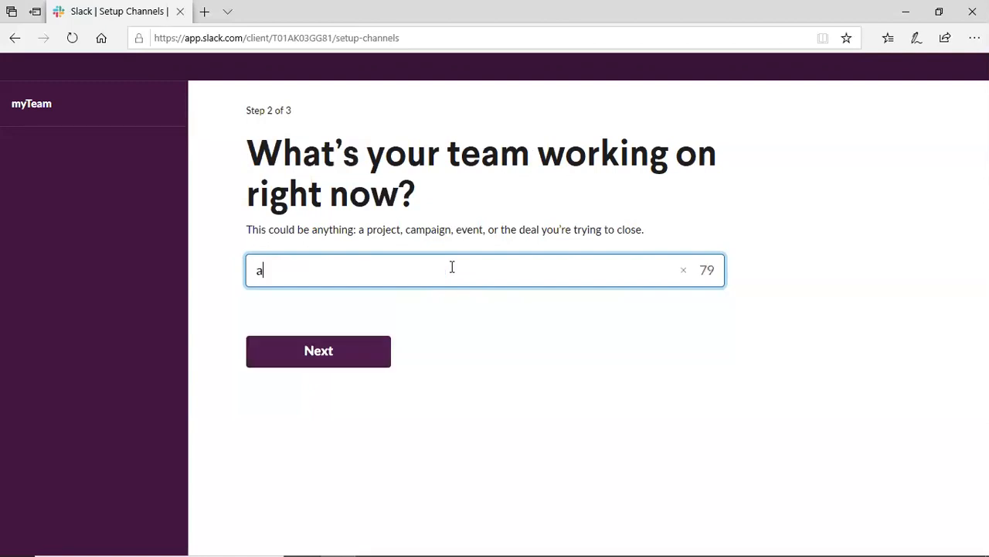
text(utomation)
click(349, 354)
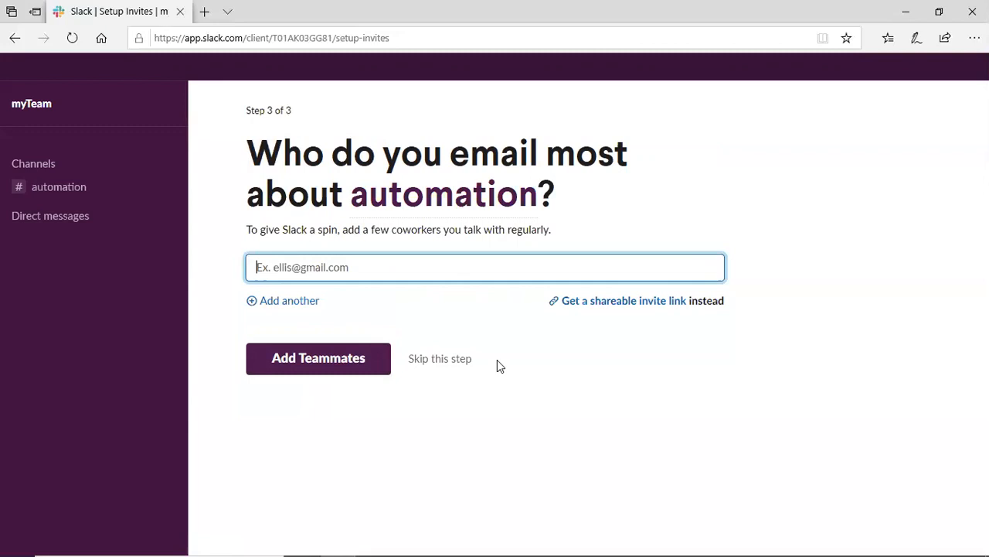
click(440, 361)
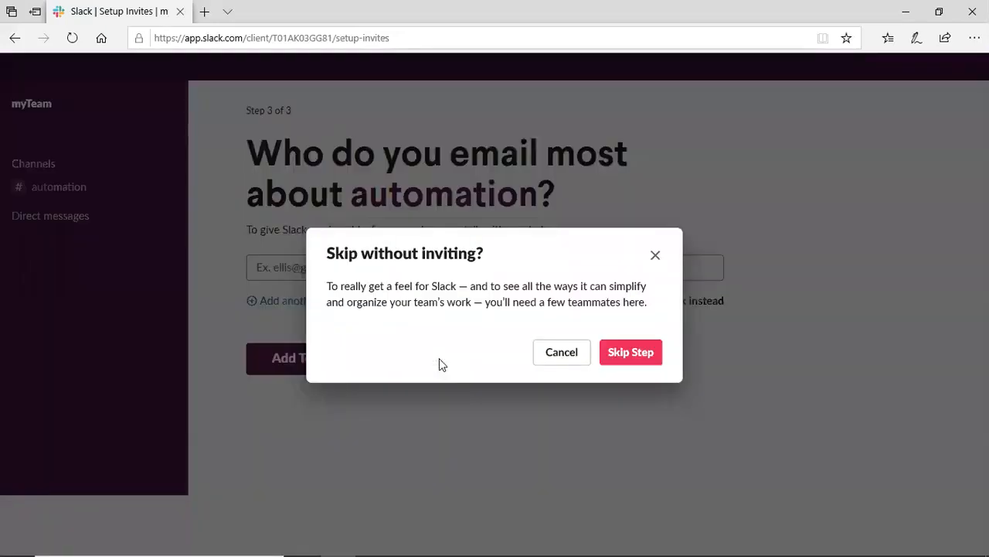
click(641, 347)
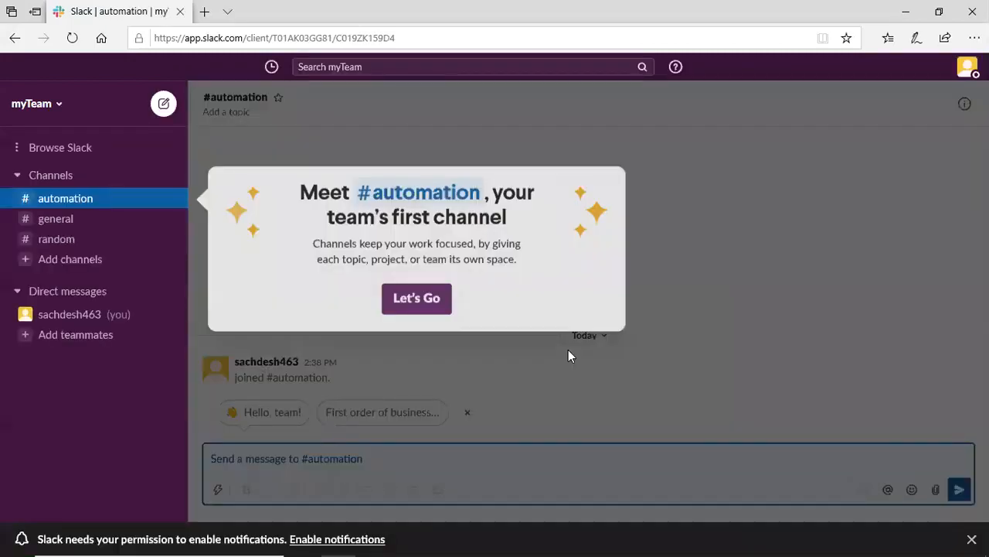
- Dismiss the welcome popup and go to the workspace's 'services' page via the address bar
click(412, 301)
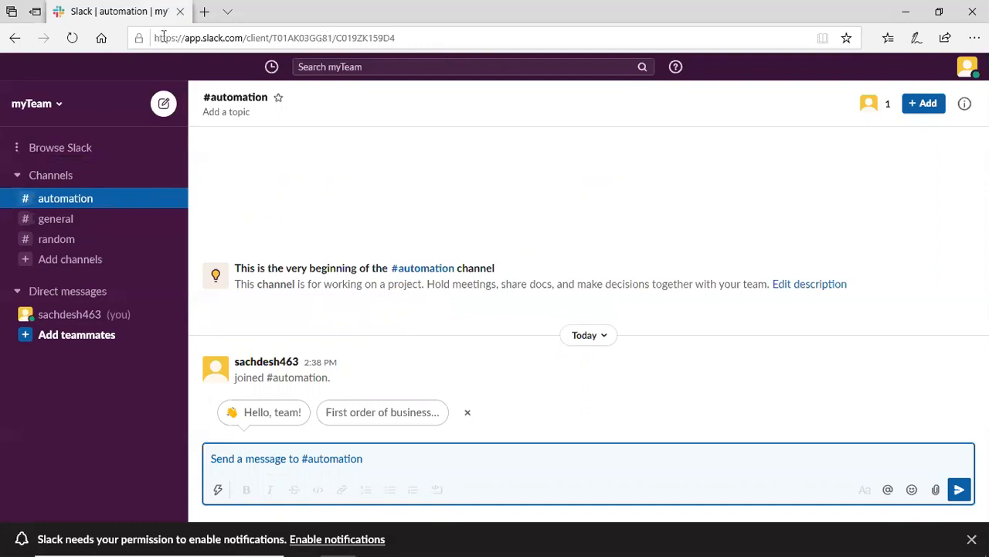
click(248, 37)
drag(248, 37, 403, 36)
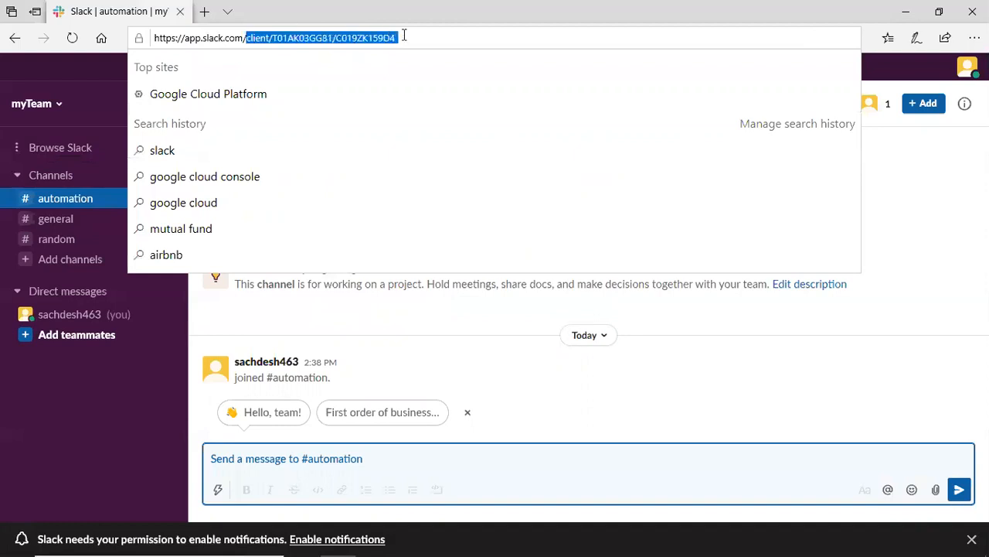
text(s://app.slack.com/services)
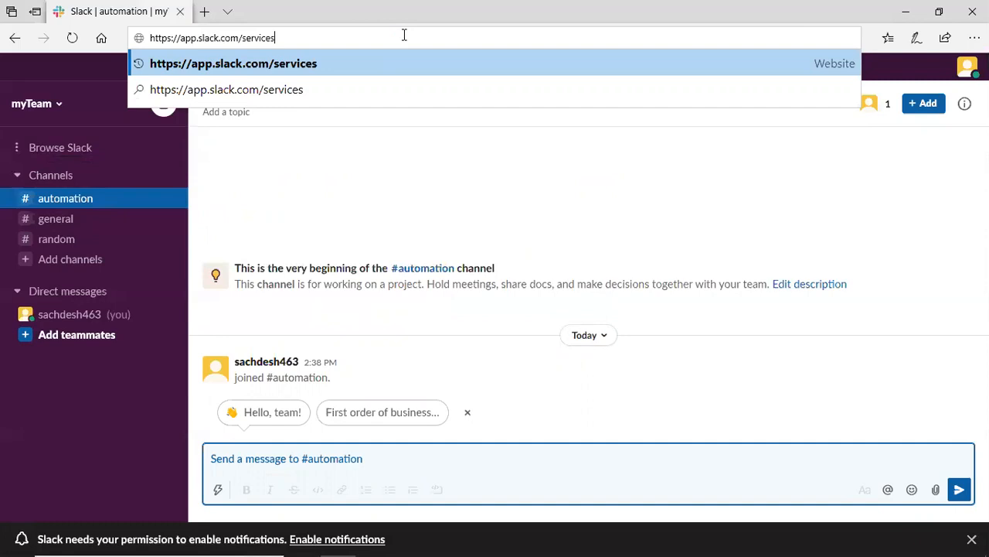
key(Return)
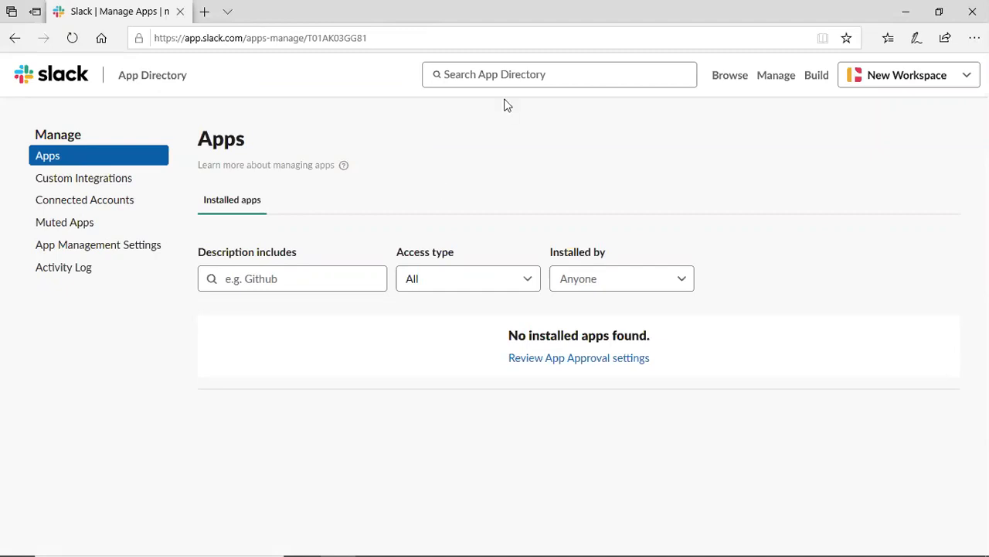
- Search the App Directory for 'Jenkins ci' and choose Add to Slack on Jenkins CI
click(505, 72)
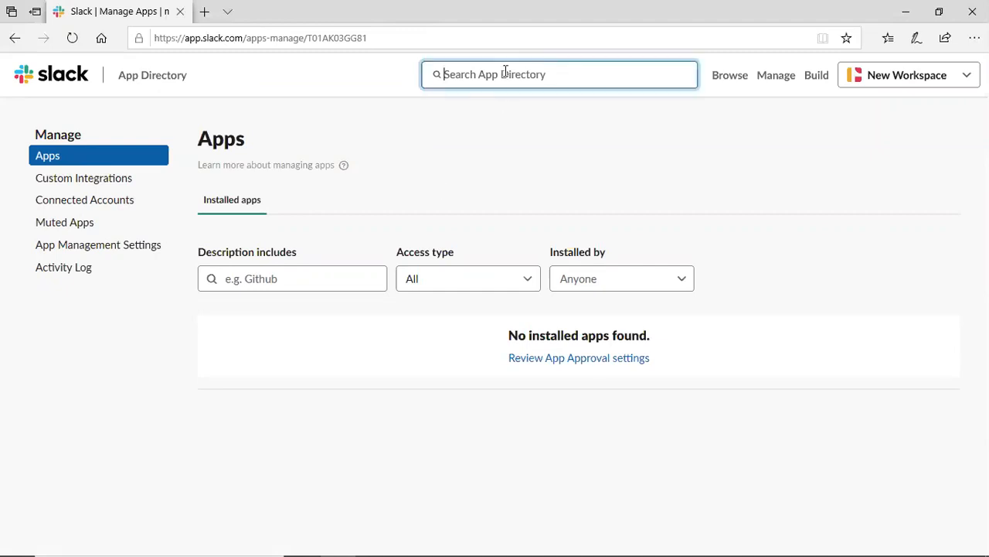
text(Jenkins ci)
key(Return)
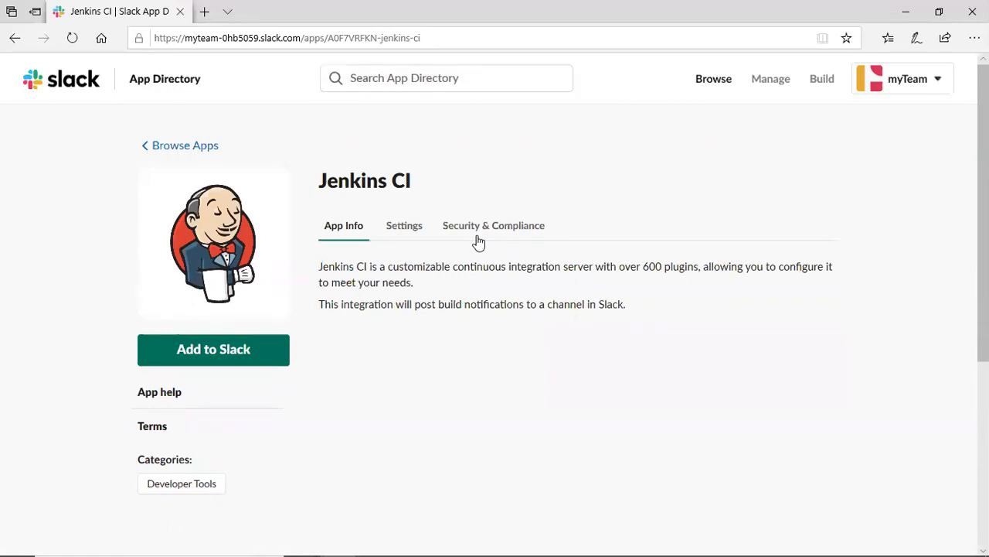
click(213, 354)
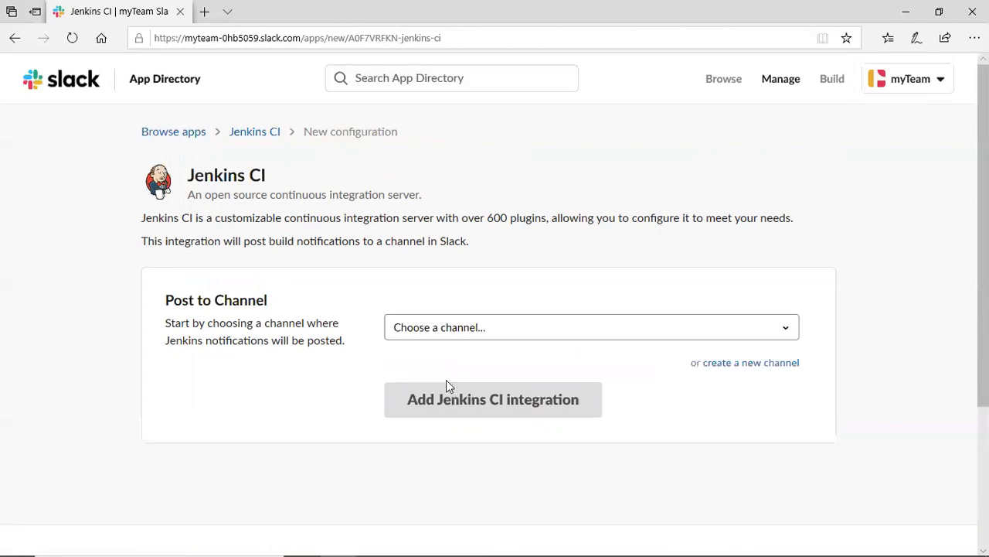
- Add the Jenkins CI integration with #automation as its post-to channel
click(510, 331)
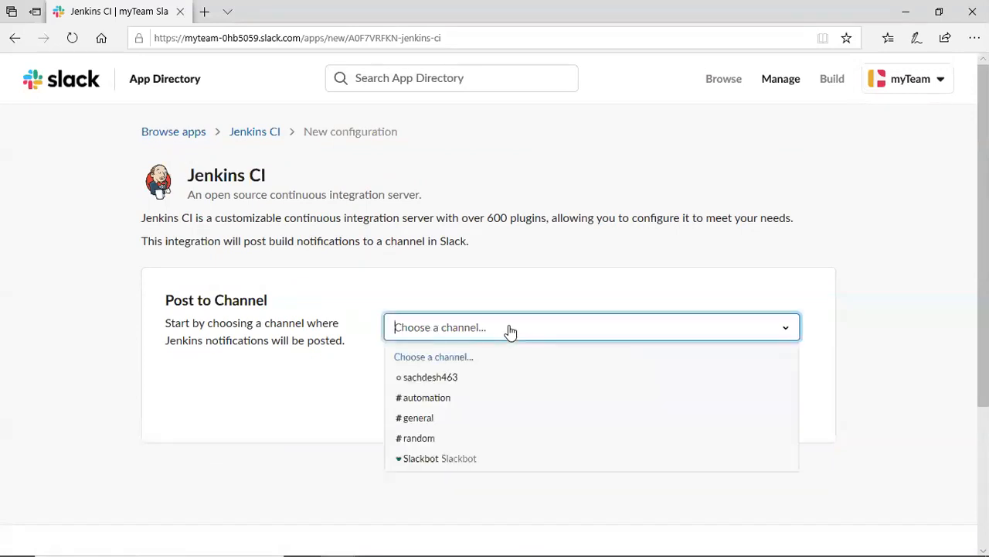
click(442, 399)
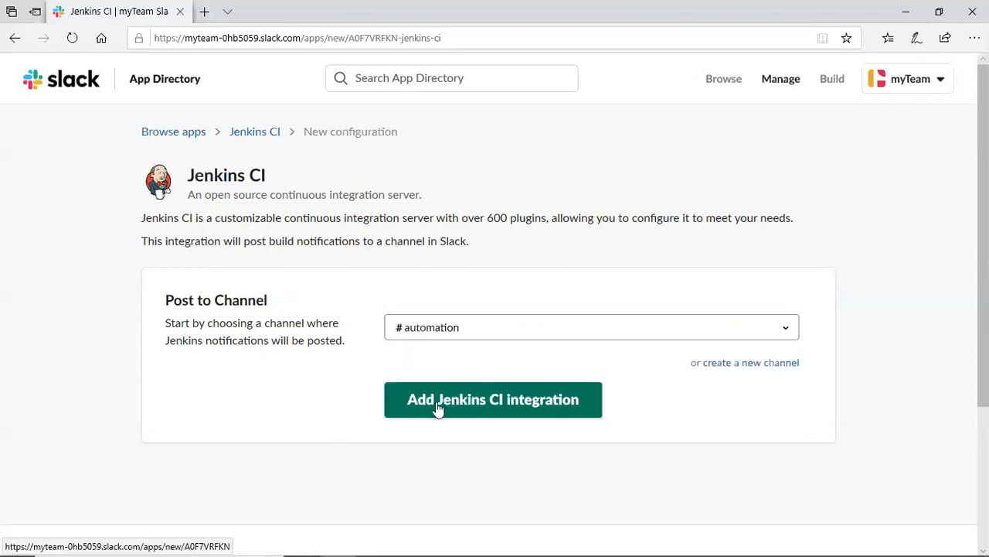
click(479, 407)
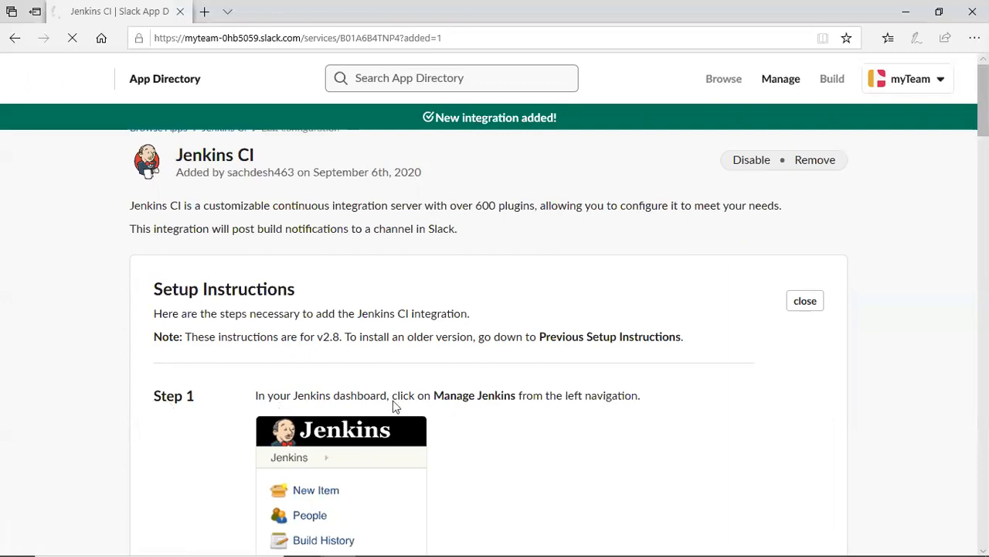
- Read through the integration's setup instructions, then bring up the Jenkins dashboard window
scroll(568, 406, down, 1)
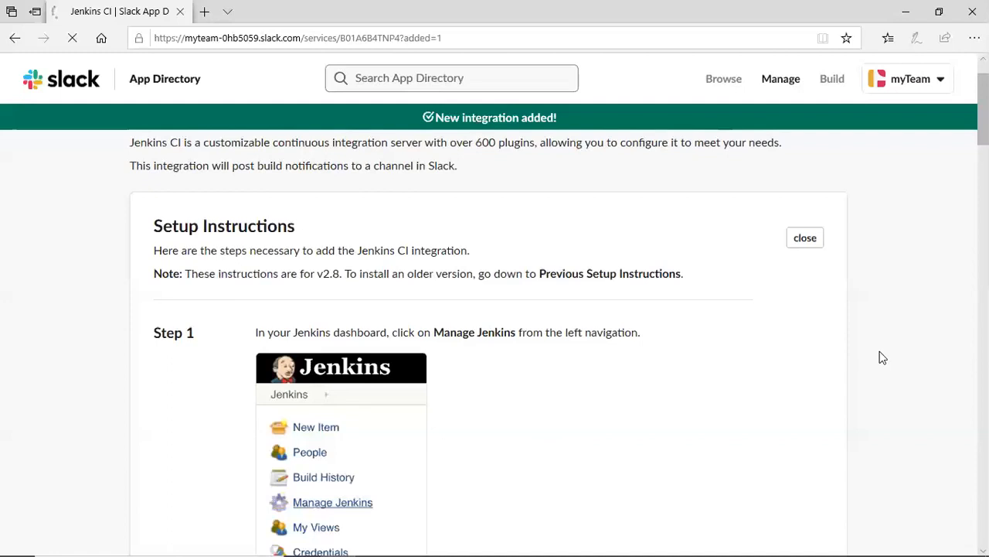
scroll(882, 357, down, 1)
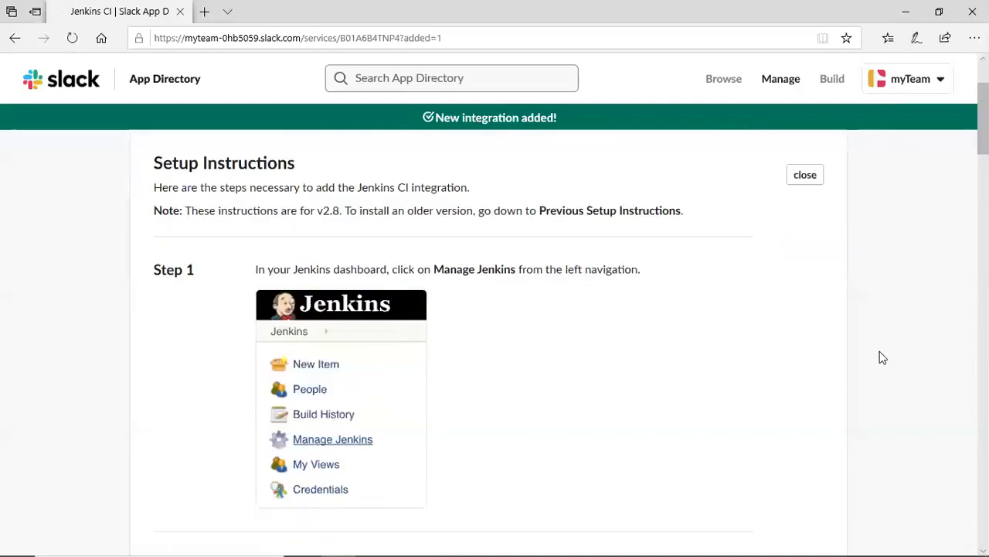
mouse_move(576, 539)
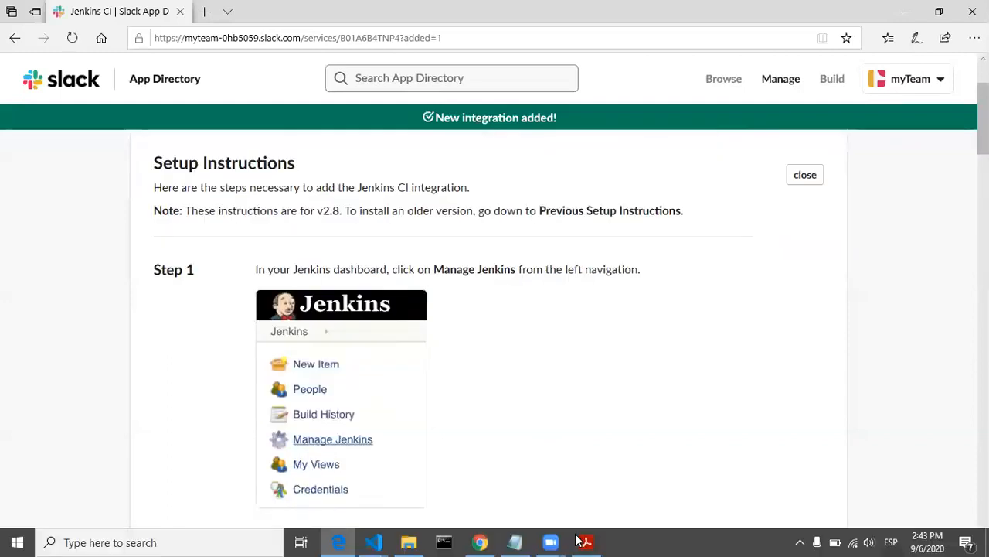
click(479, 541)
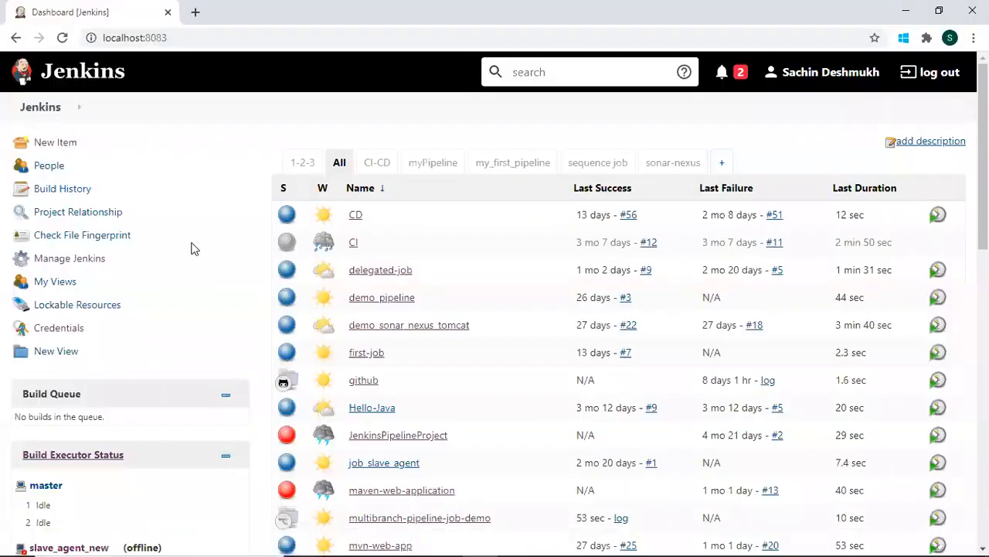
- Go to Manage Jenkins and open the Plugin Manager's Available plugins list
click(77, 265)
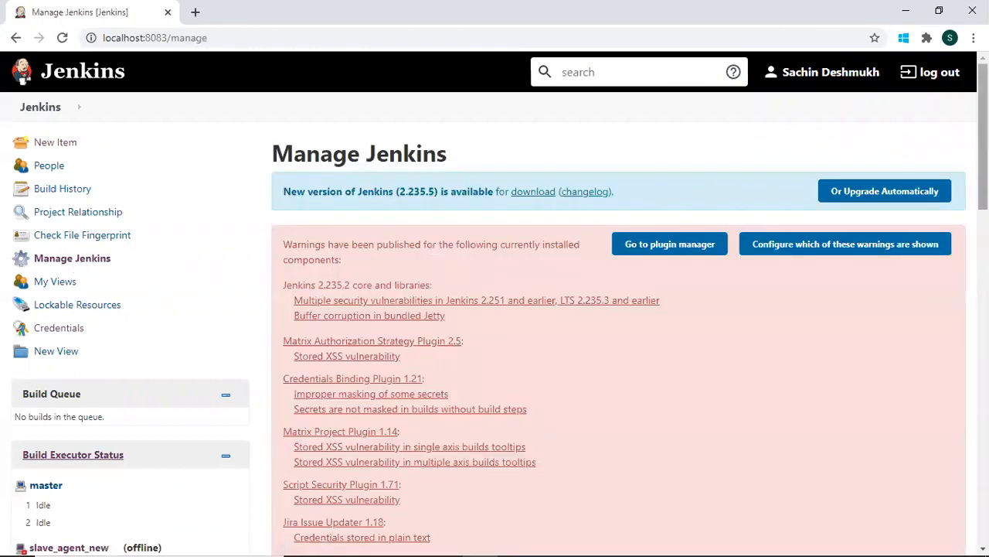
scroll(850, 332, down, 5)
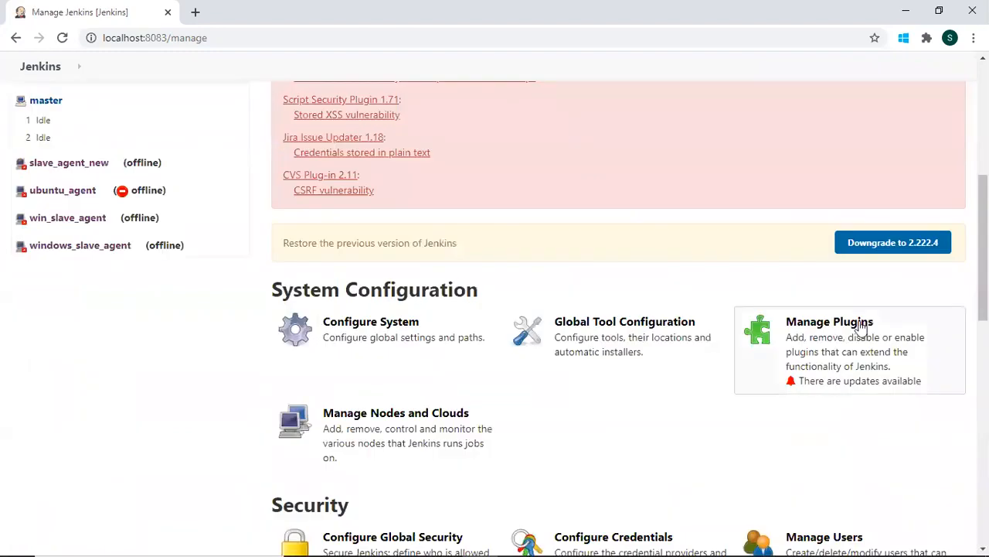
click(855, 342)
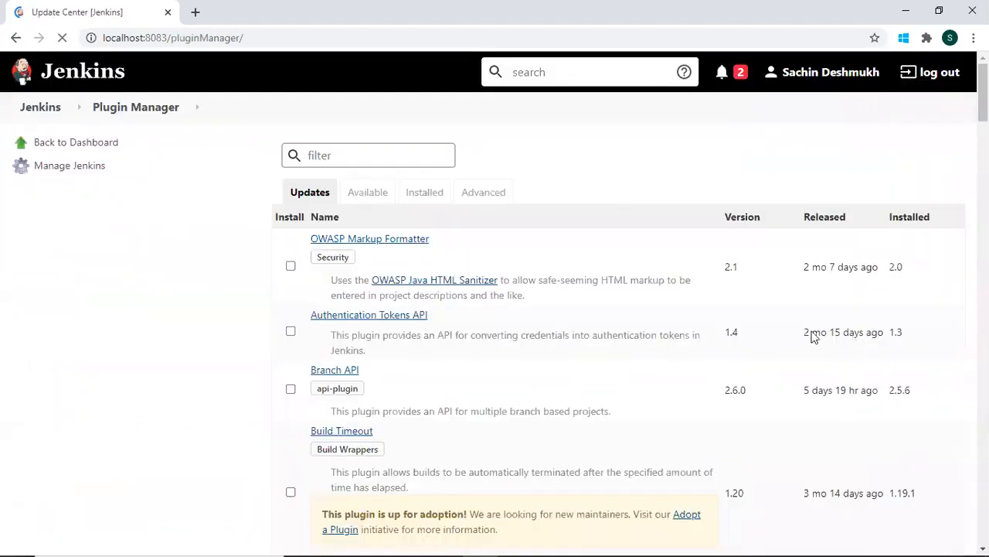
click(364, 193)
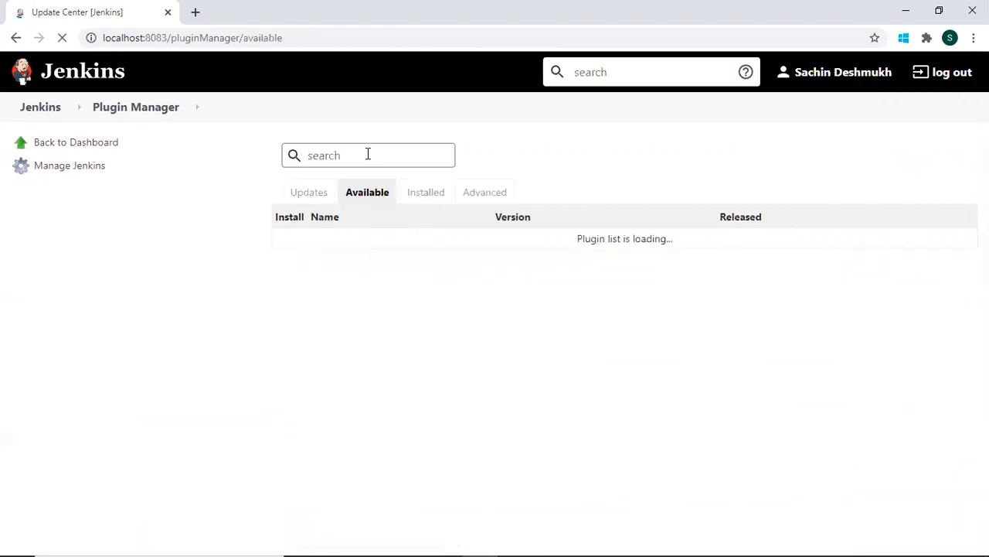
- Find 'Slack Notification', select it, and download it to install after restart
text(Slack Notification)
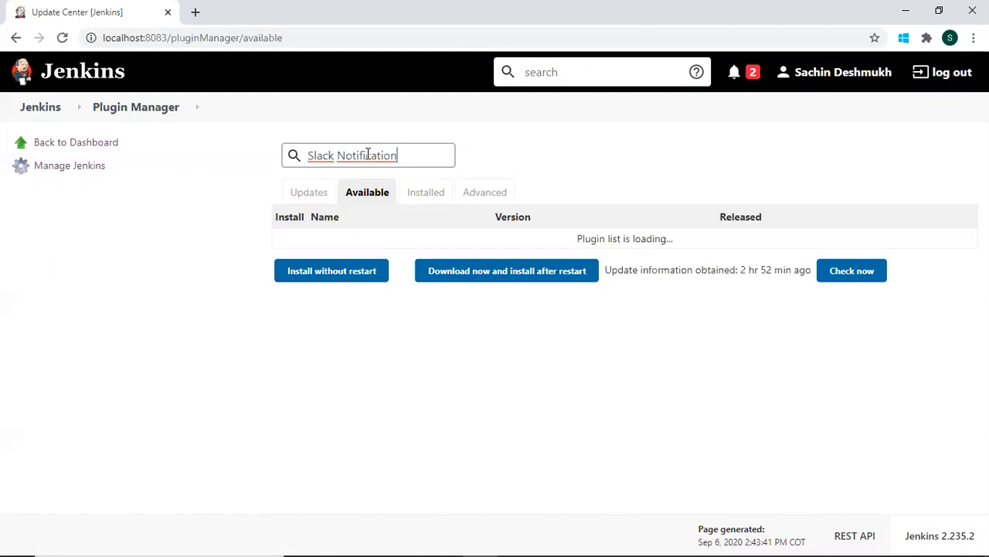
key(BackSpace)
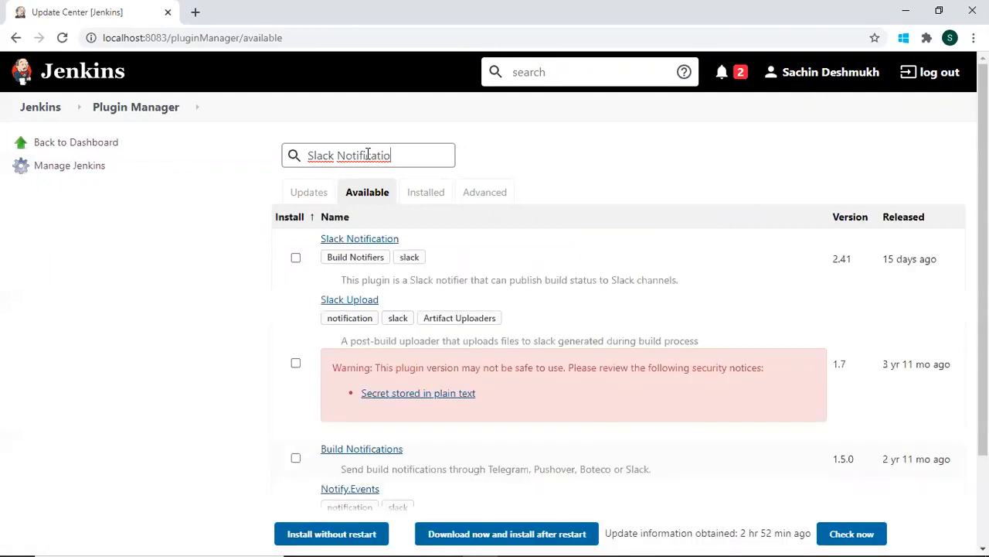
click(296, 259)
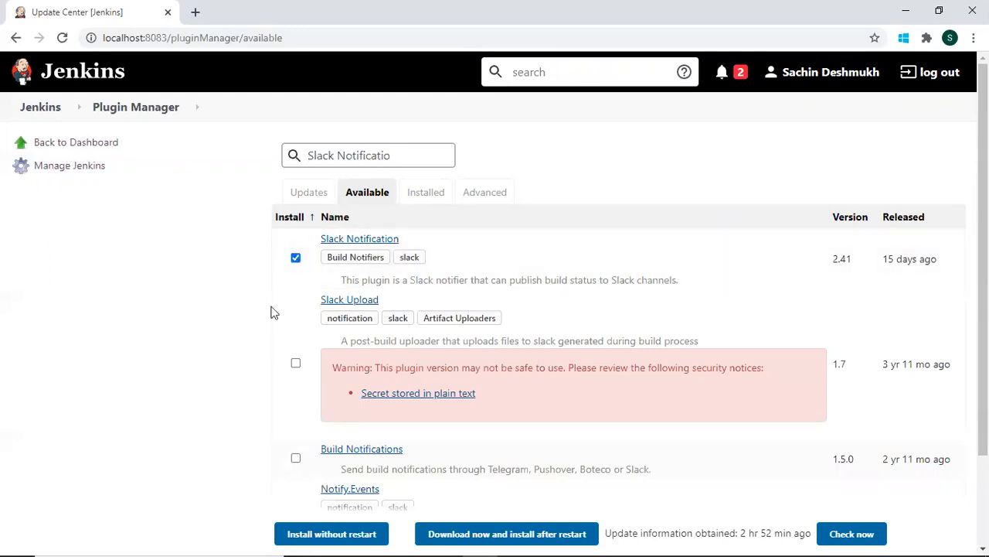
click(501, 540)
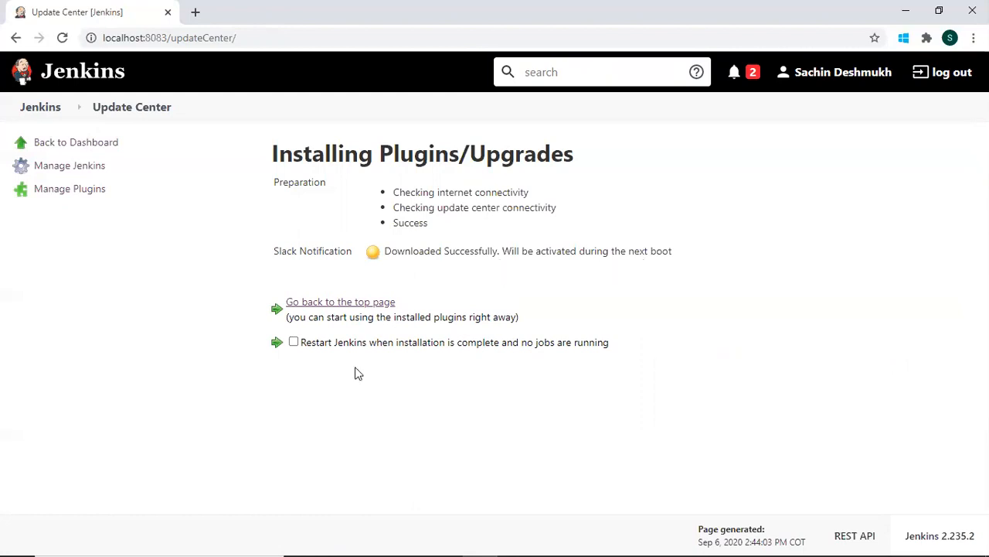
- Have Jenkins restart after installation, then sign back in with the username and password
click(293, 343)
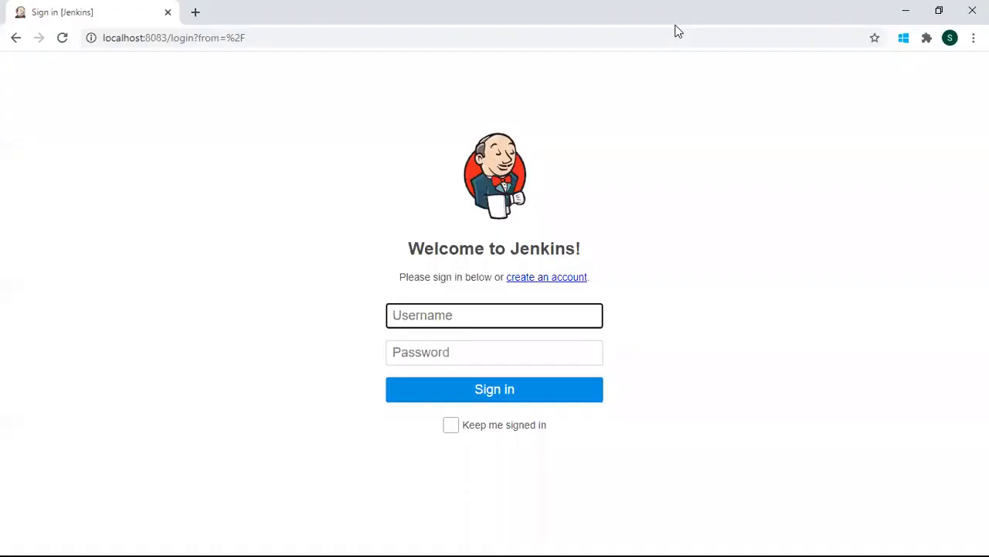
click(541, 311)
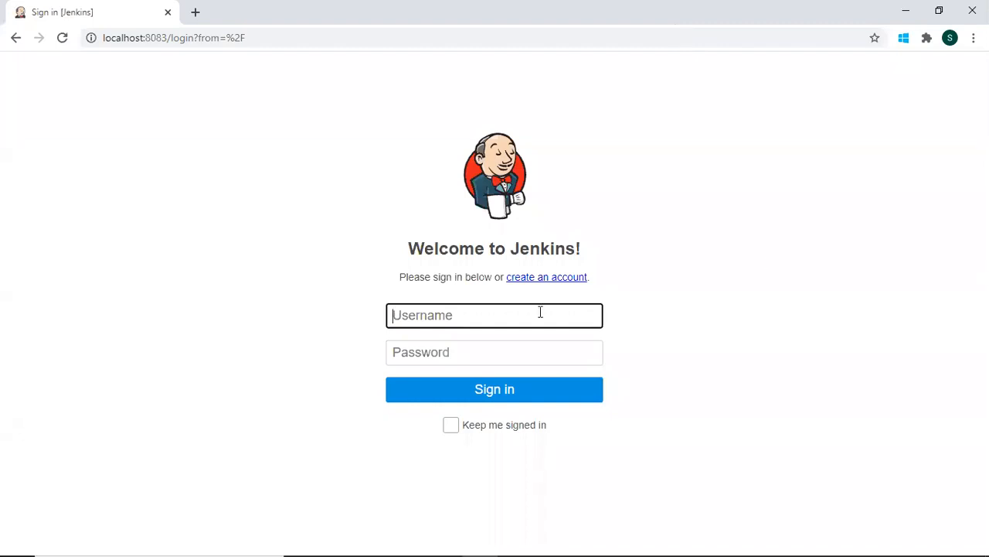
text(cooldsachin)
key(Tab)
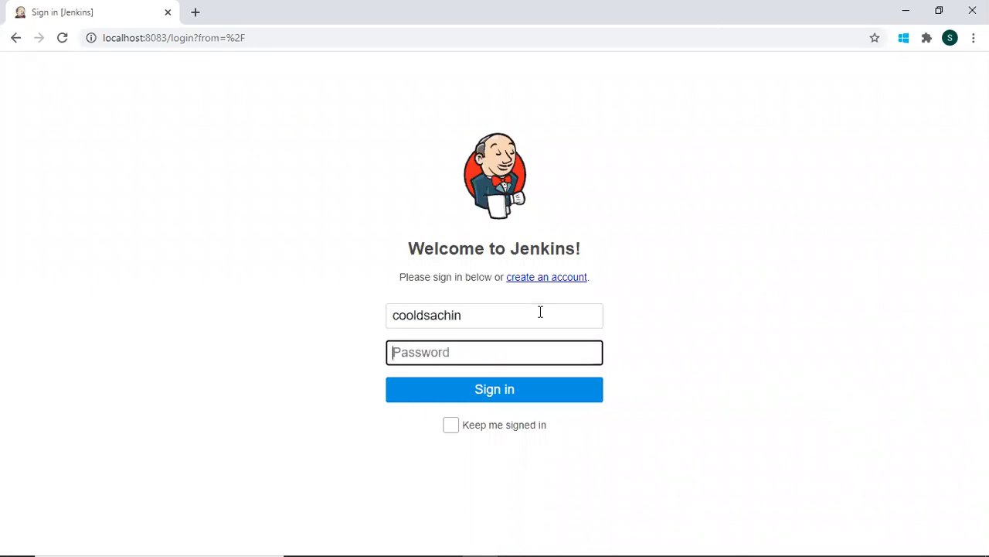
text(*********)
key(Return)
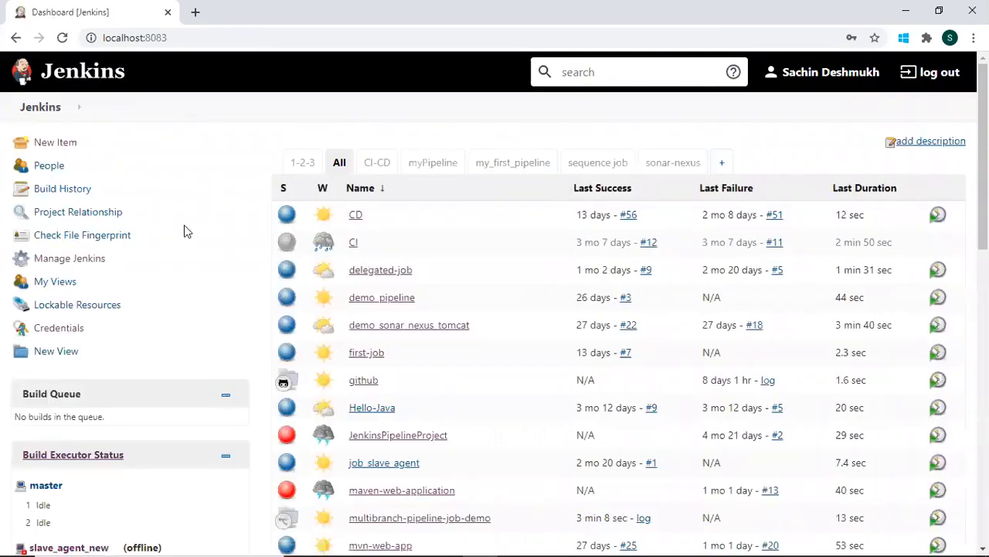
- Open Manage Jenkins from the dashboard's left navigation
click(60, 260)
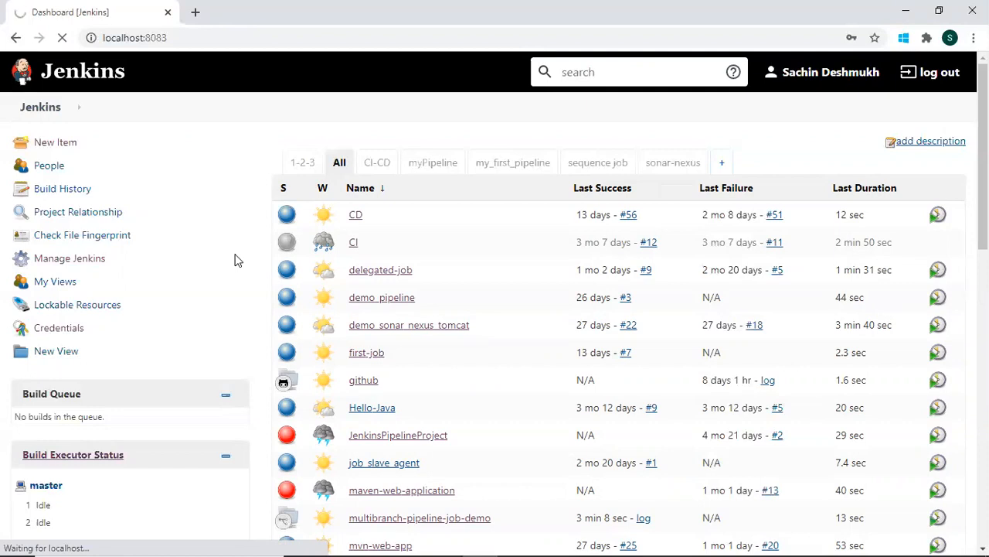
click(89, 264)
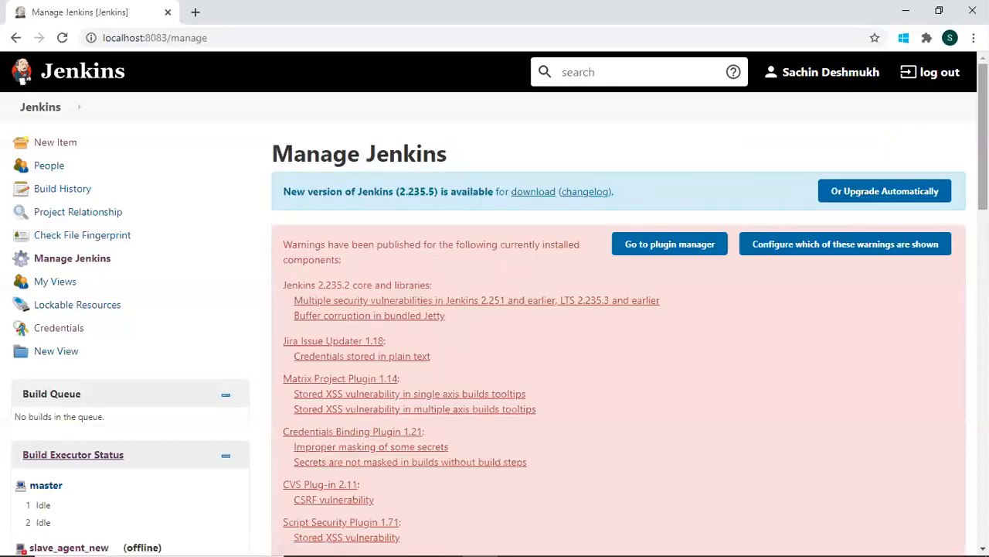
- Scroll down to System Configuration and open Configure System
scroll(495, 302, down, 1)
scroll(495, 310, down, 5)
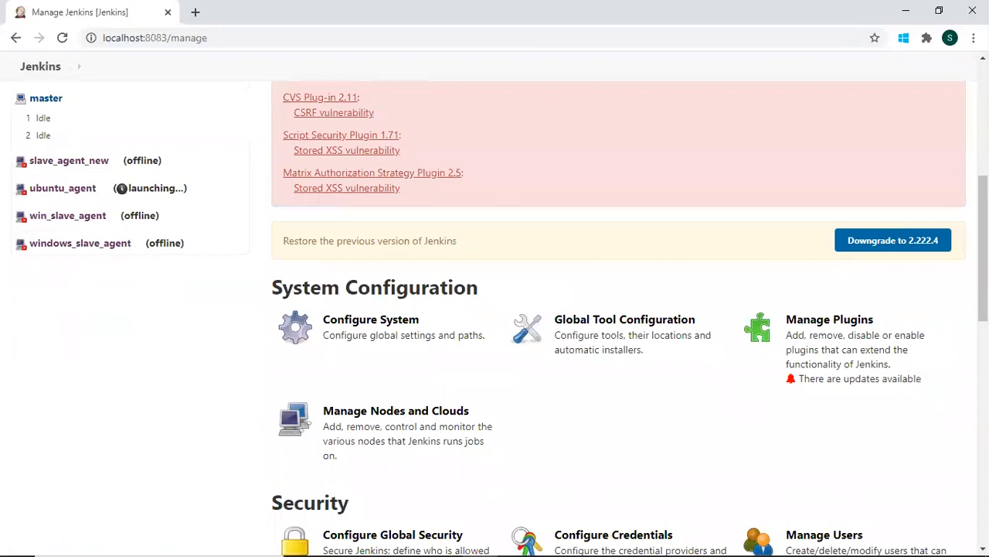
click(377, 327)
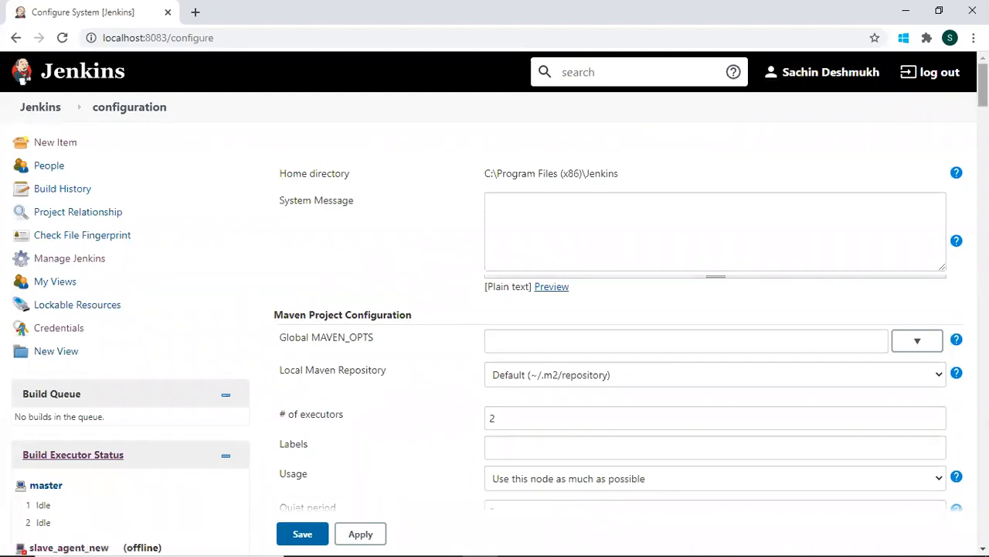
- Scroll down Configure System to the empty Slack section near the bottom
scroll(494, 309, down, 10)
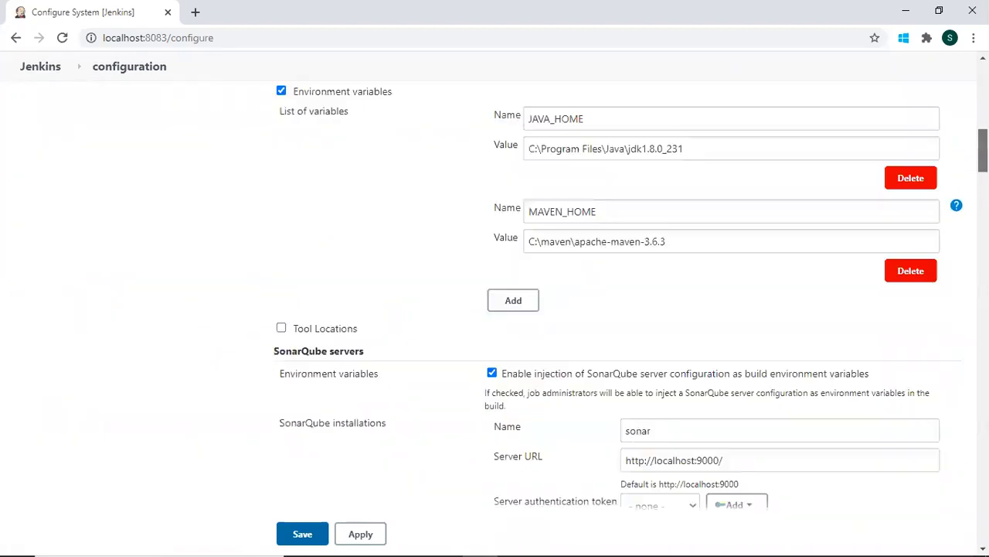
scroll(495, 310, down, 5)
scroll(495, 309, down, 5)
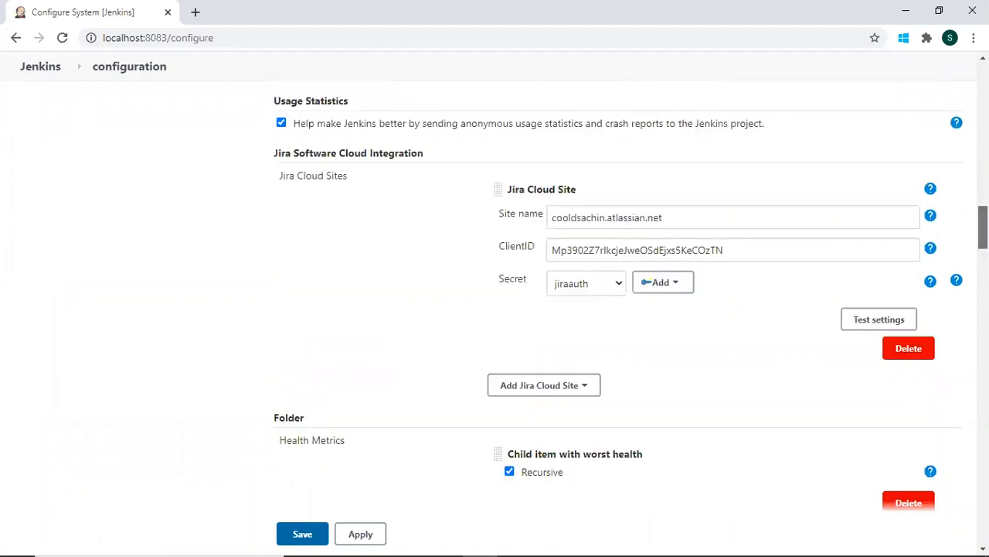
scroll(494, 309, down, 10)
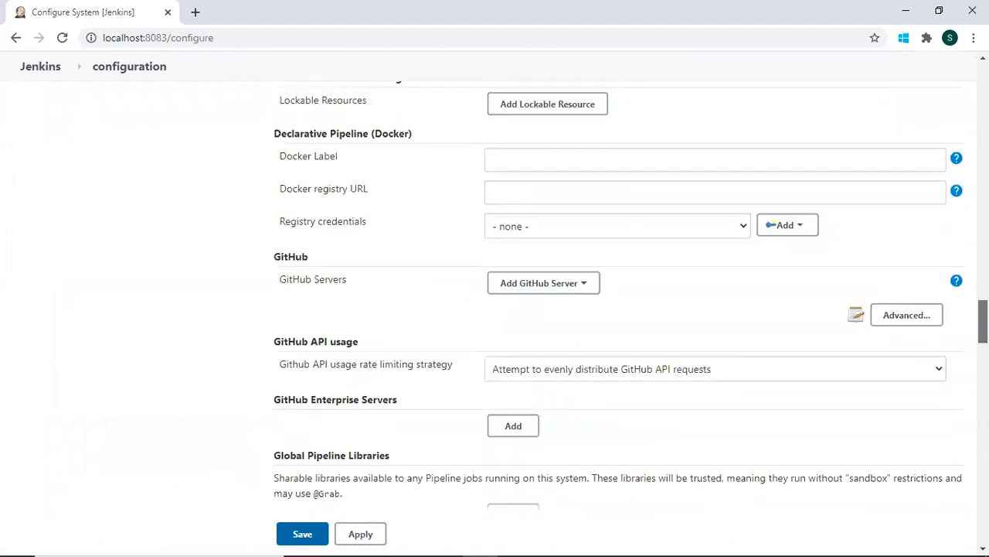
scroll(495, 309, down, 20)
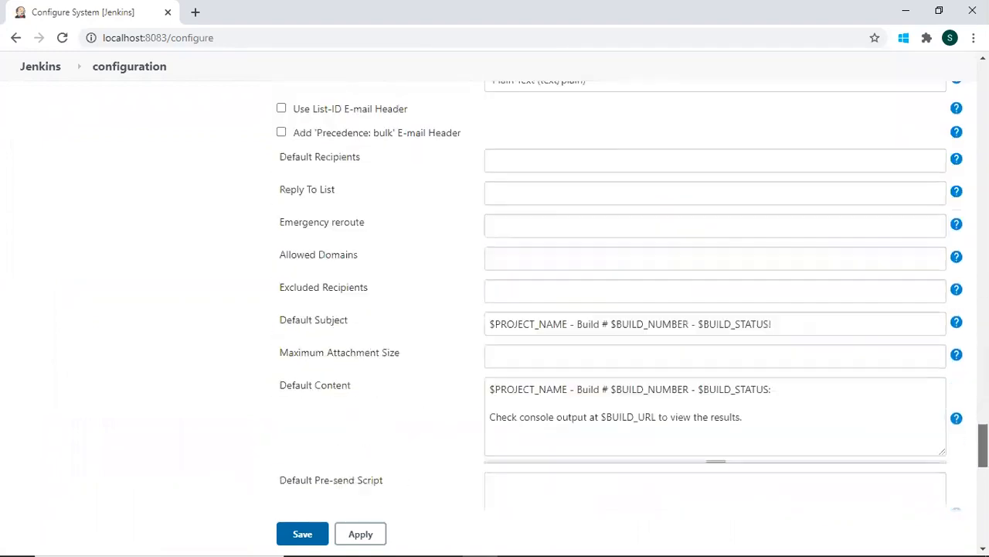
scroll(494, 309, down, 10)
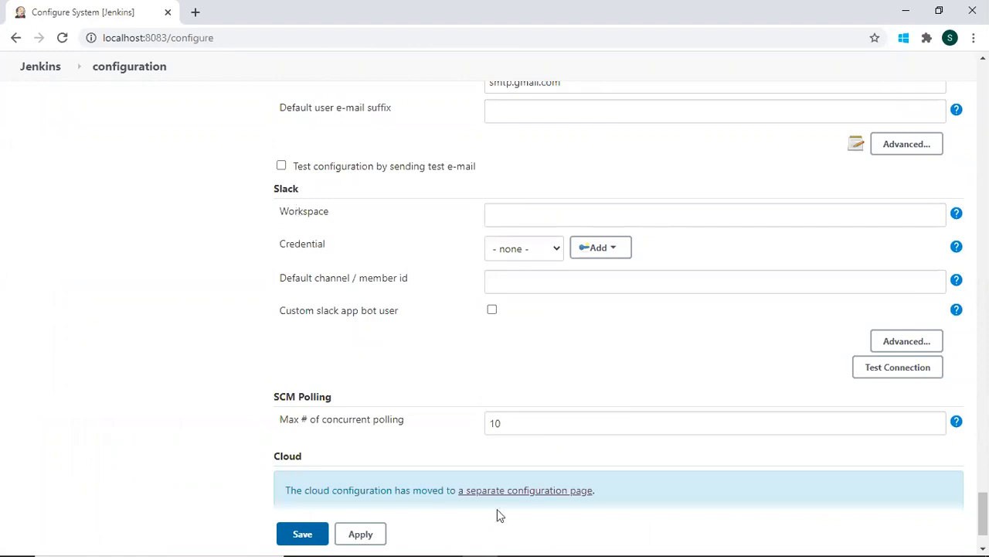
- Select the Team Subdomain value under Step 3 of Slack's Jenkins CI setup instructions, then return to Jenkins
mouse_move(498, 550)
click(340, 541)
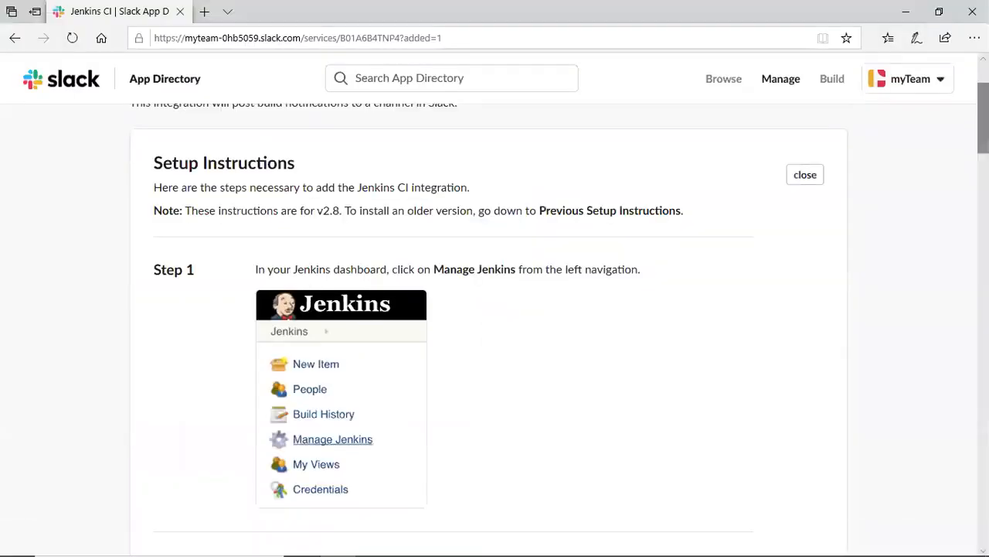
scroll(495, 325, down, 2)
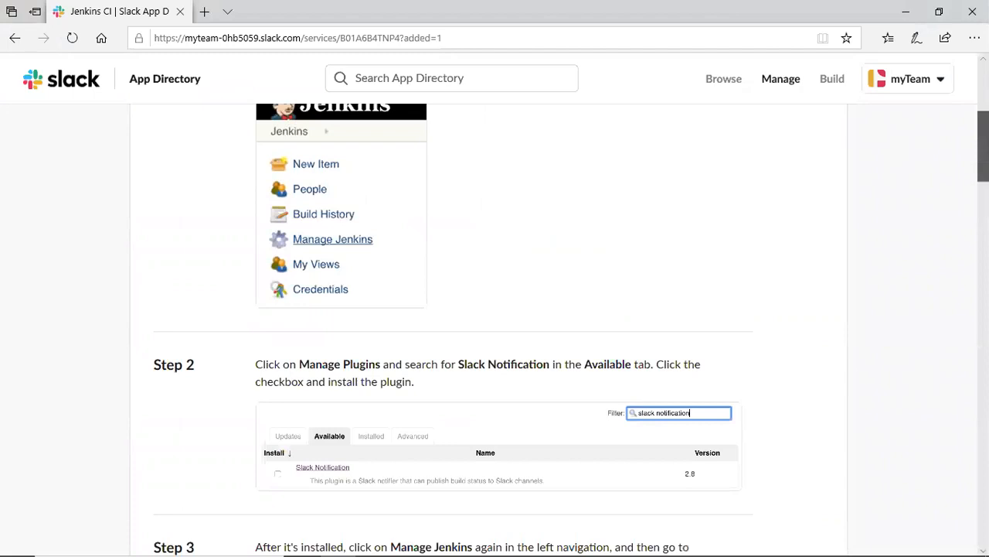
scroll(495, 325, down, 2)
scroll(495, 325, down, 2)
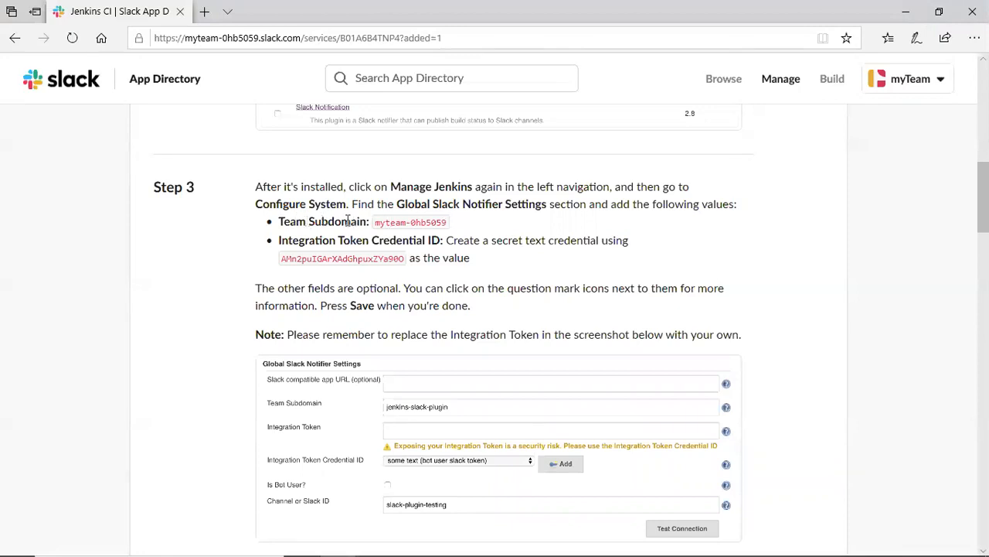
drag(373, 225, 449, 225)
key(ctrl+c)
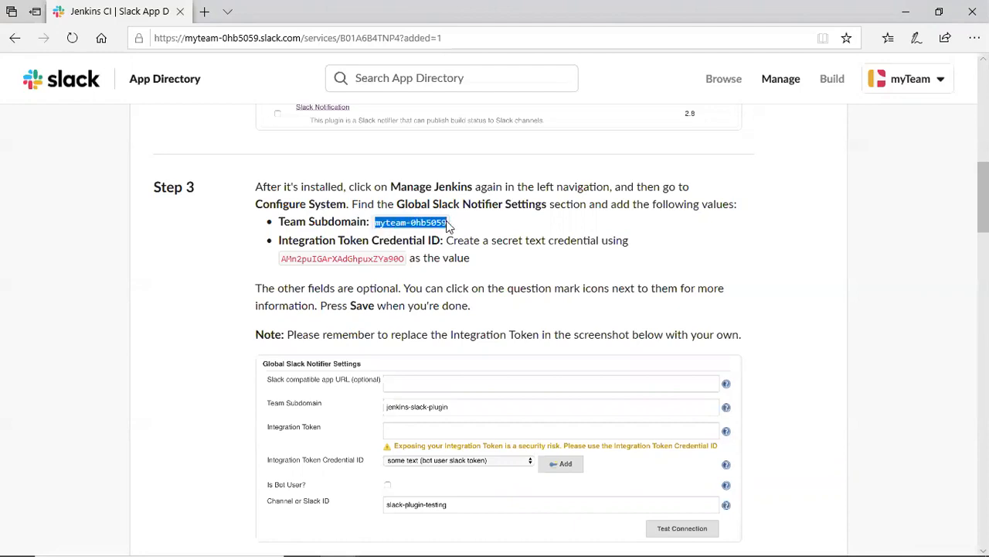
key(alt+Tab)
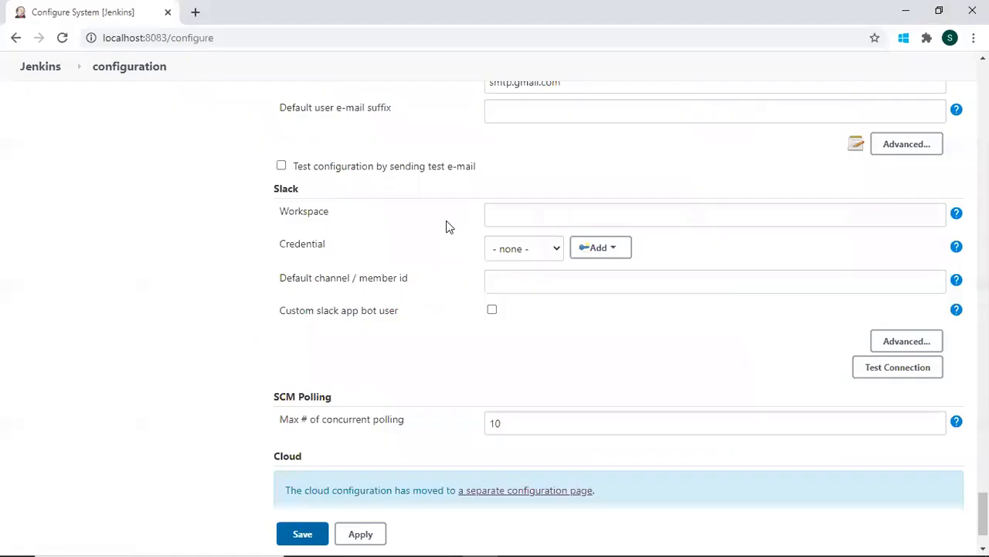
- Paste the team subdomain into the Slack Workspace field and show the Credential help
click(555, 214)
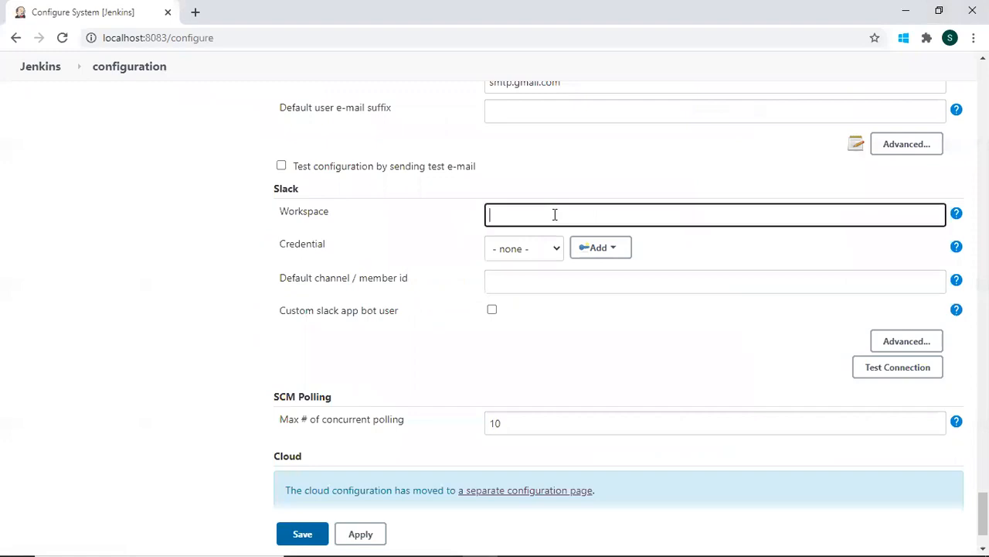
key(ctrl+v)
click(956, 247)
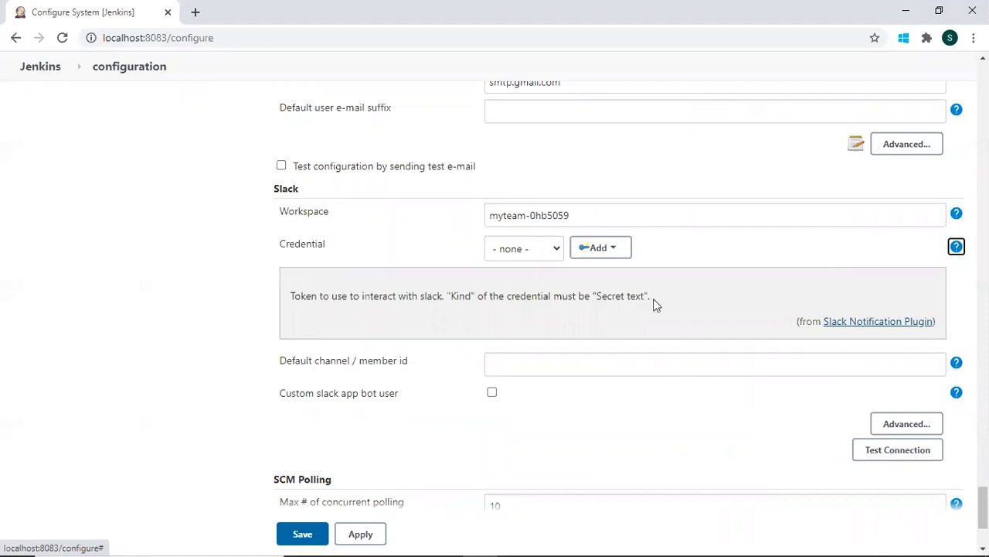
- Start adding a new Jenkins credential of kind Secret text
click(608, 249)
click(610, 272)
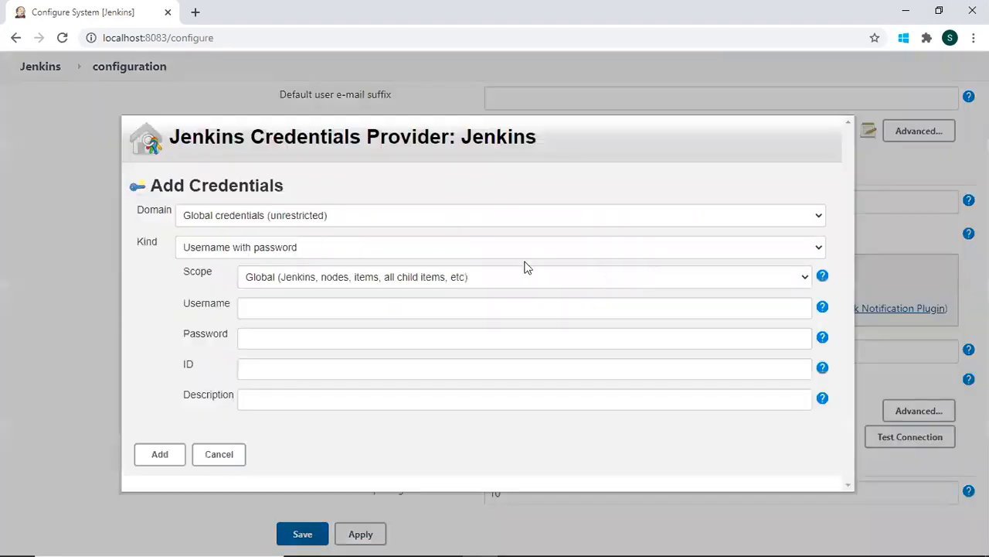
click(450, 248)
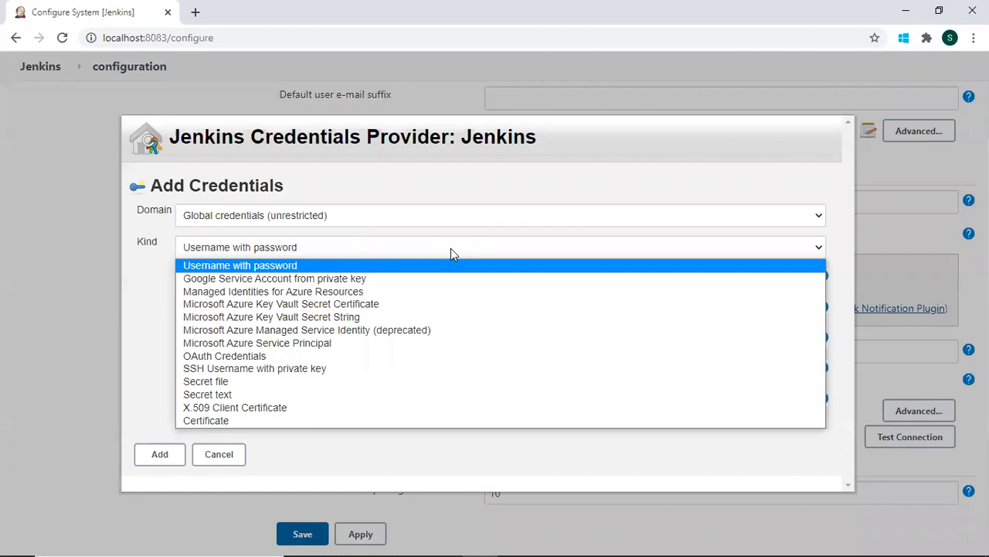
click(229, 396)
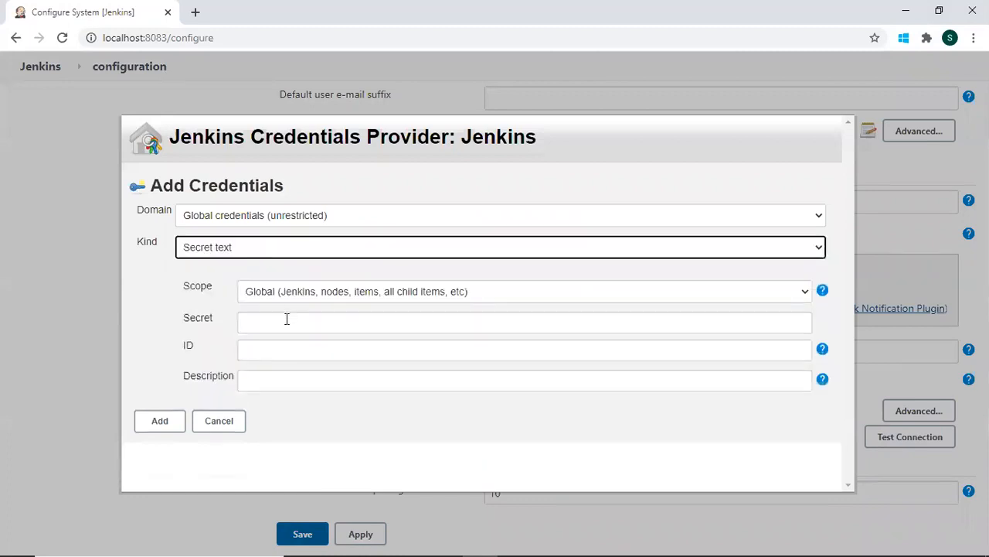
- Select the integration token in Slack's setup instructions and return to the credential form
key(alt+Tab)
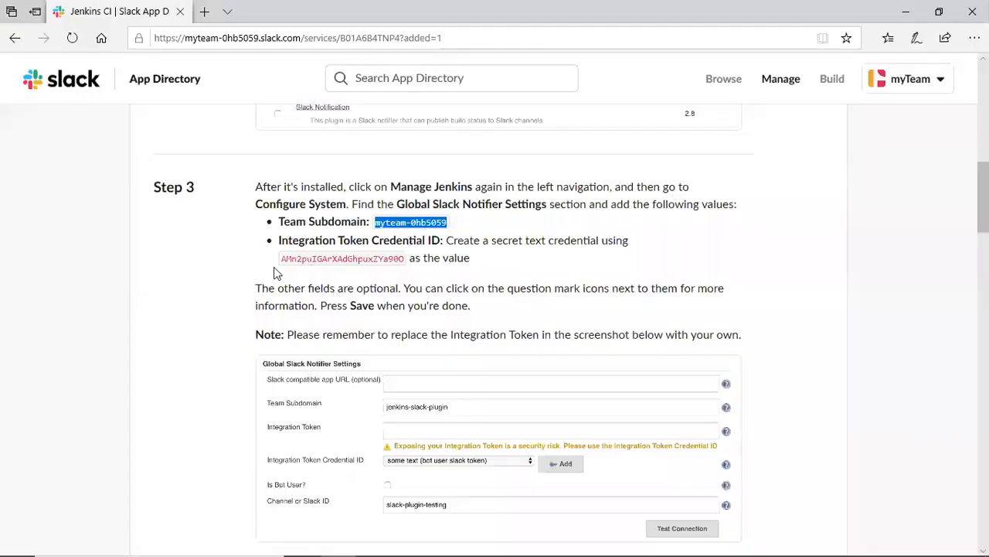
drag(282, 260, 407, 258)
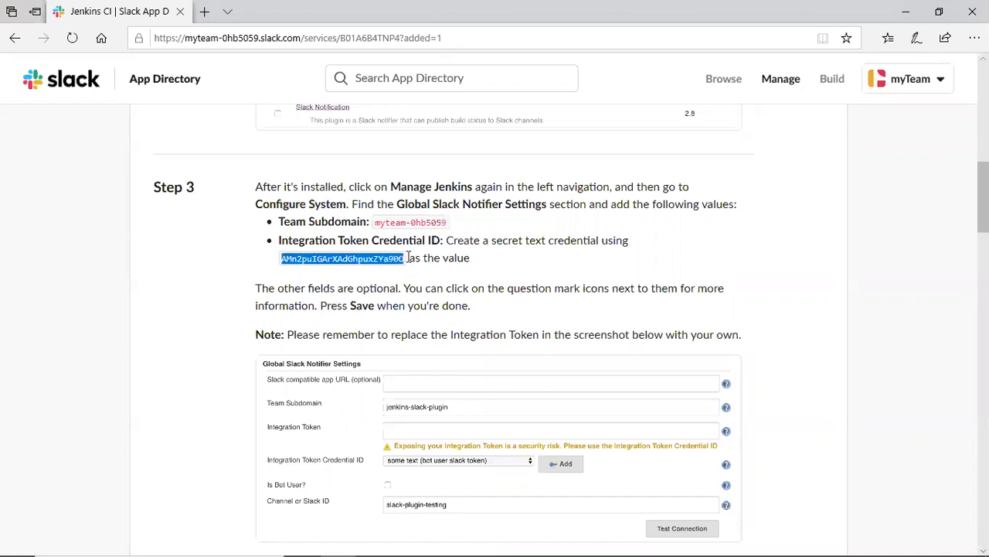
key(alt+Tab)
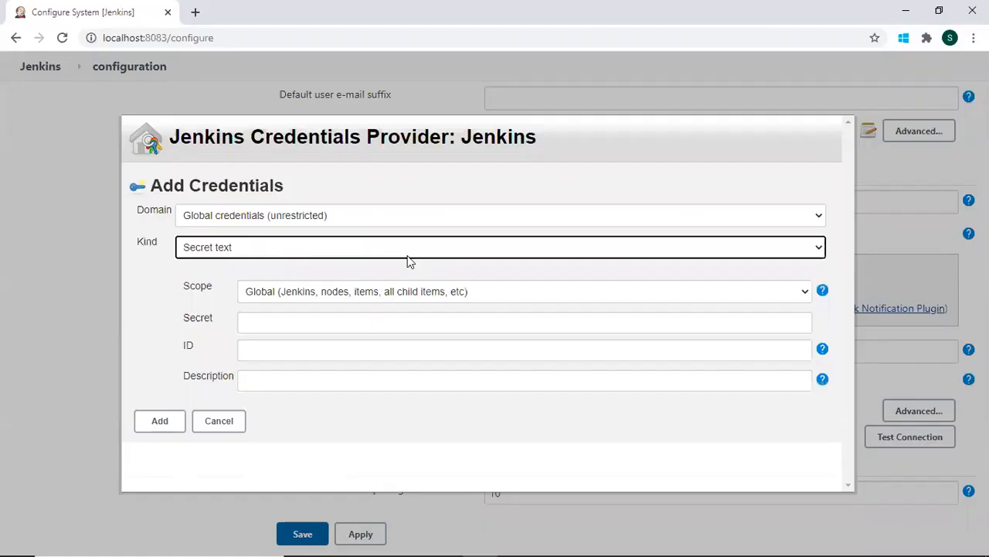
- Save the pasted Slack token as a Secret text credential with ID slack_token and description 'slack token'
click(388, 327)
key(ctrl+v)
click(388, 349)
text(slack_token)
key(Tab)
text(slack token)
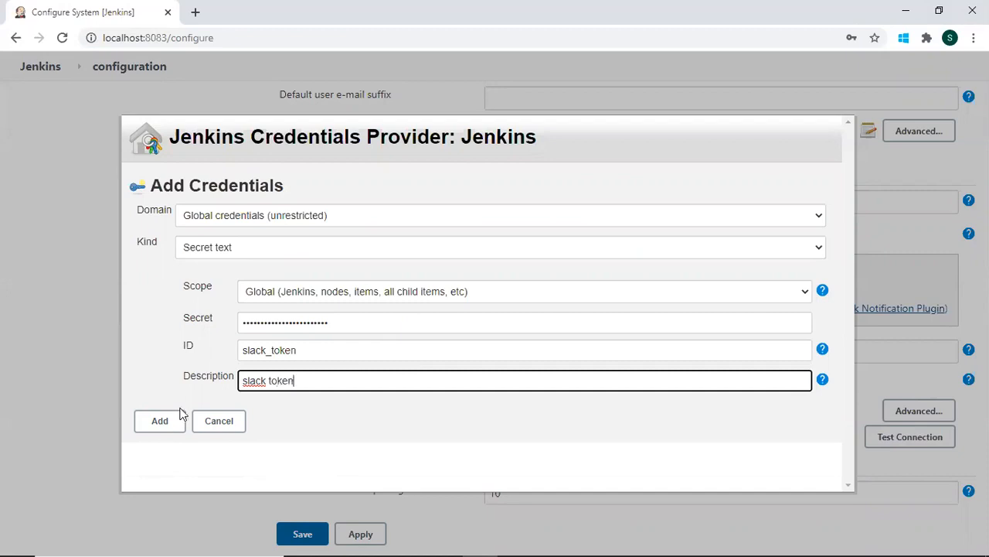
click(173, 425)
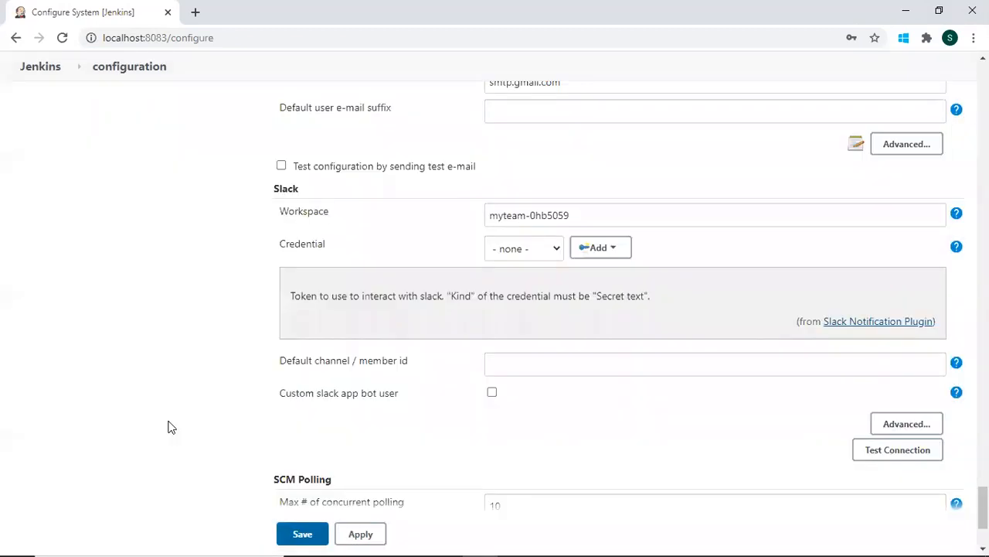
- Choose the slack token credential and set the default channel to #automation
click(550, 252)
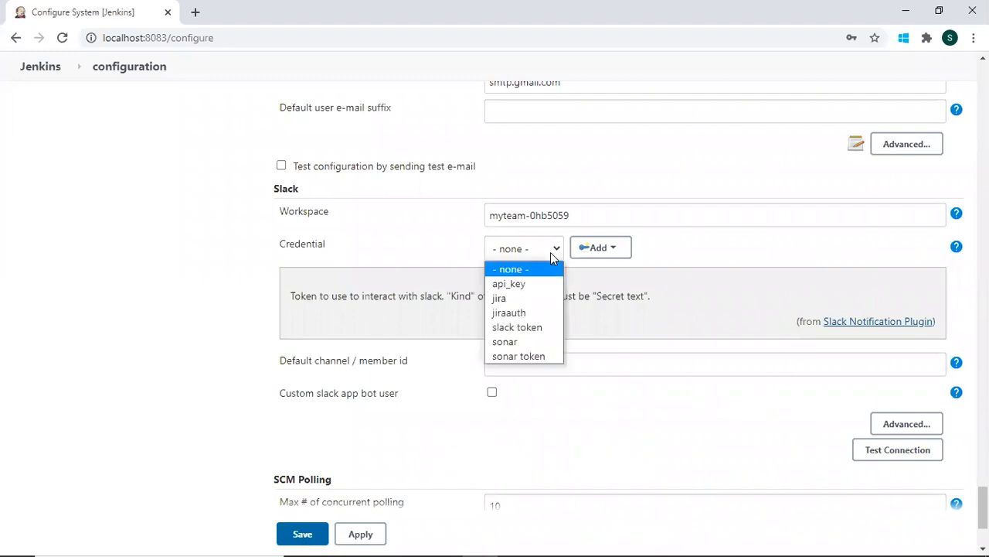
click(543, 328)
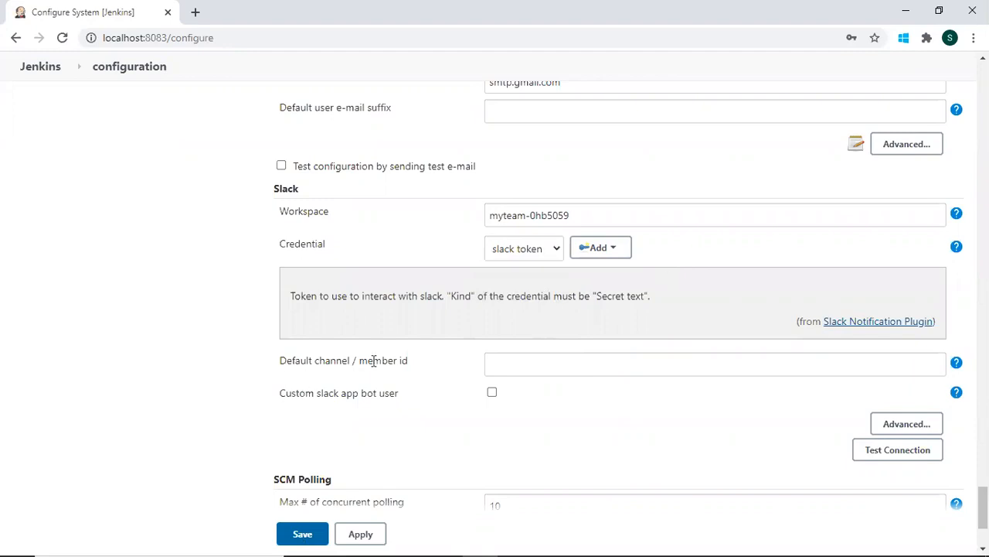
click(511, 361)
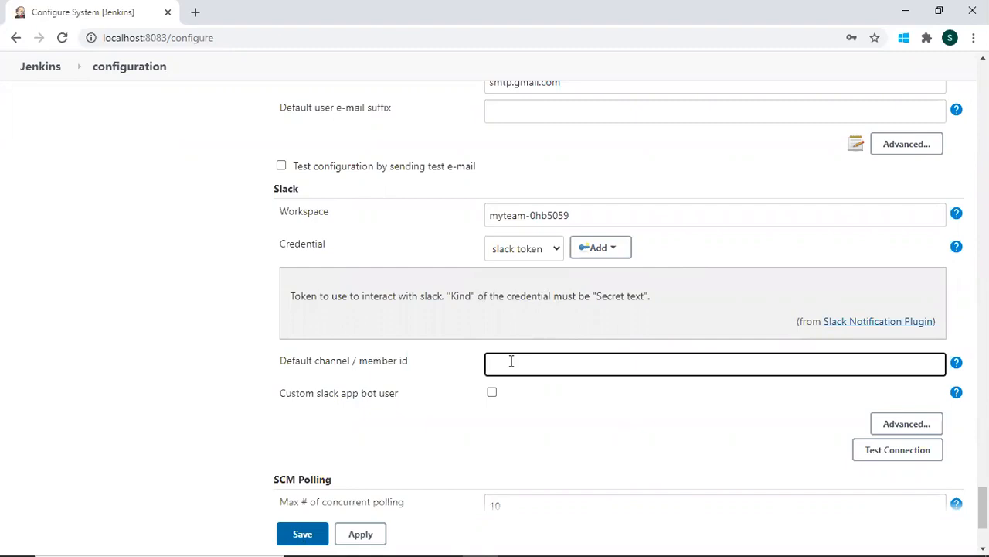
text(#automation)
- Toggle the custom slack app bot user option, rerun Test Connection until Success, and hide the Credential help
click(493, 392)
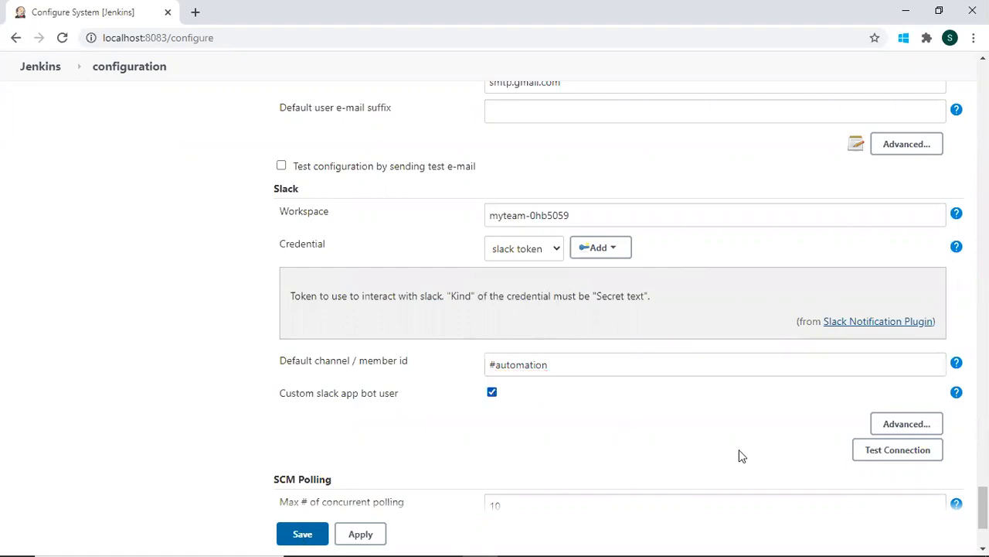
click(882, 453)
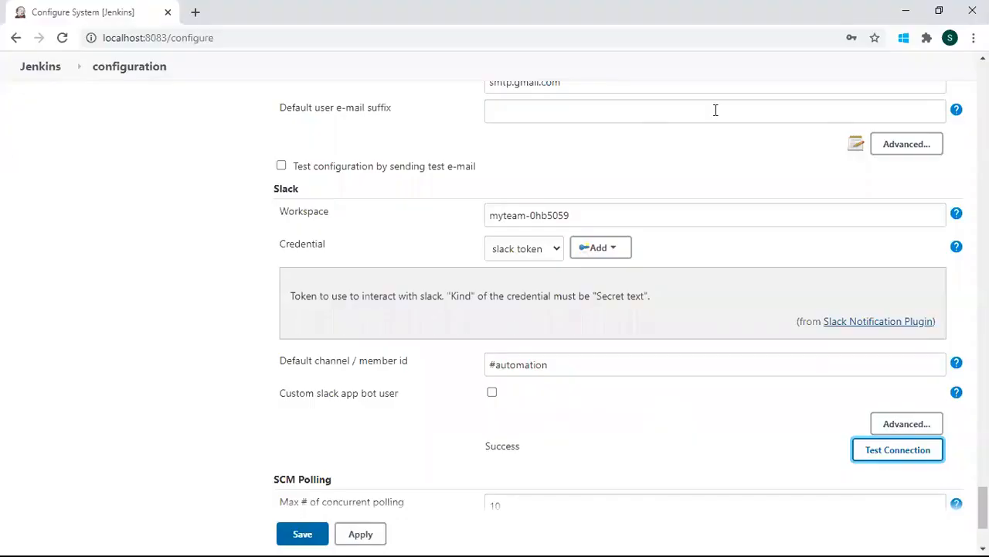
click(881, 454)
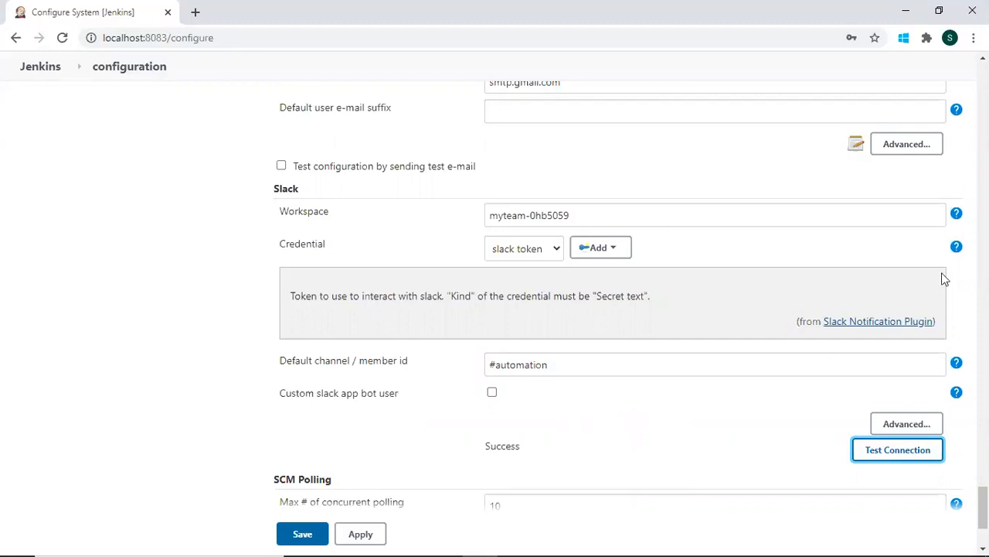
click(957, 248)
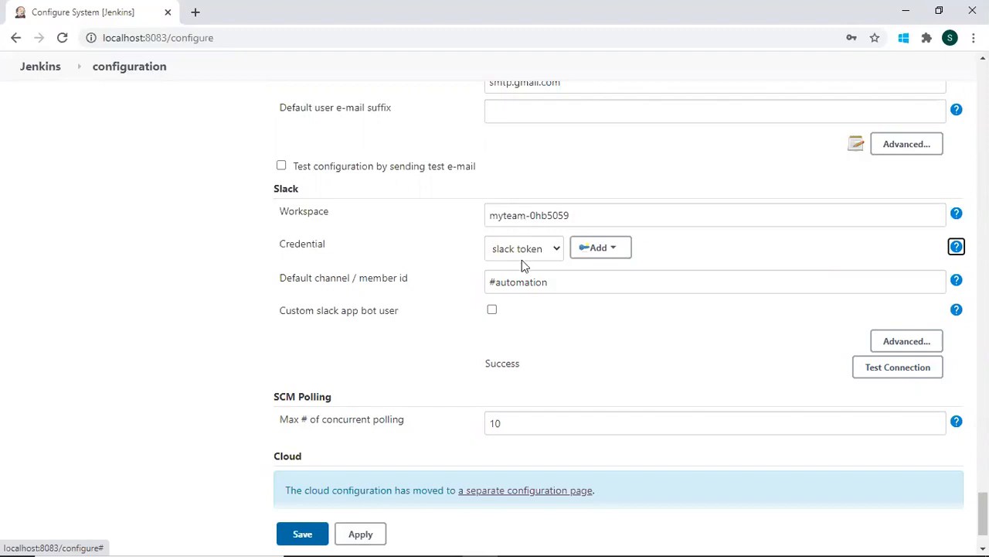
click(693, 263)
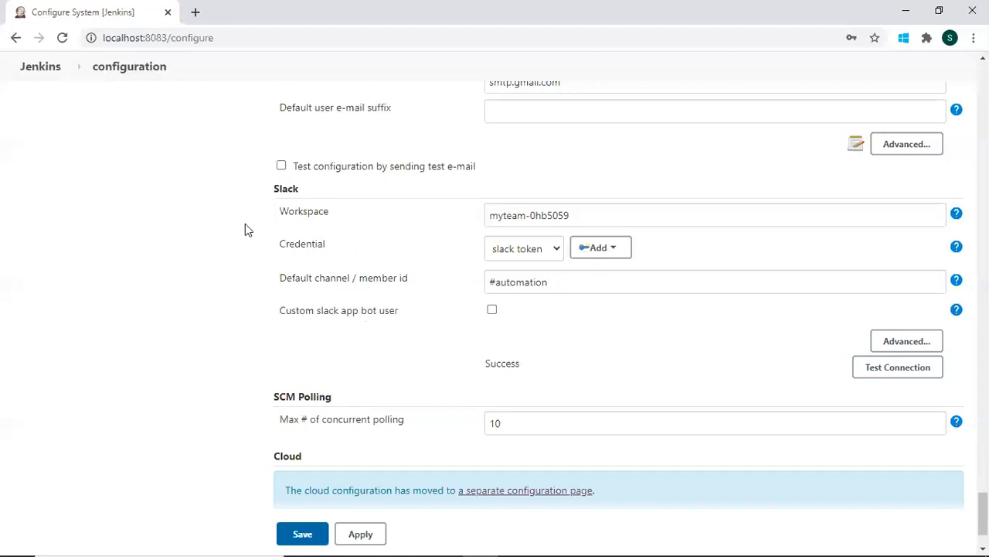
- Stay on the configuration page, Apply and Save the Slack settings, dismiss the error and apply again
click(40, 66)
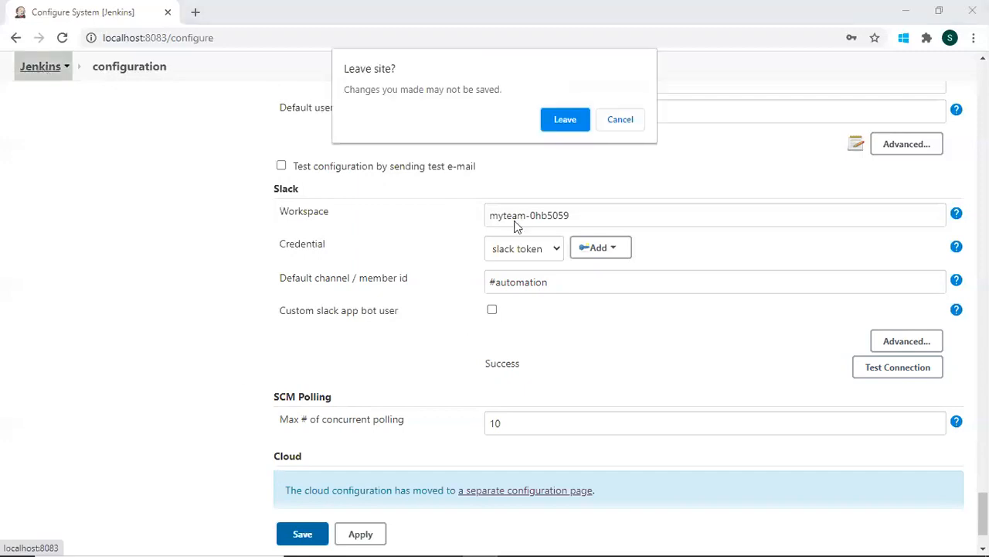
click(621, 122)
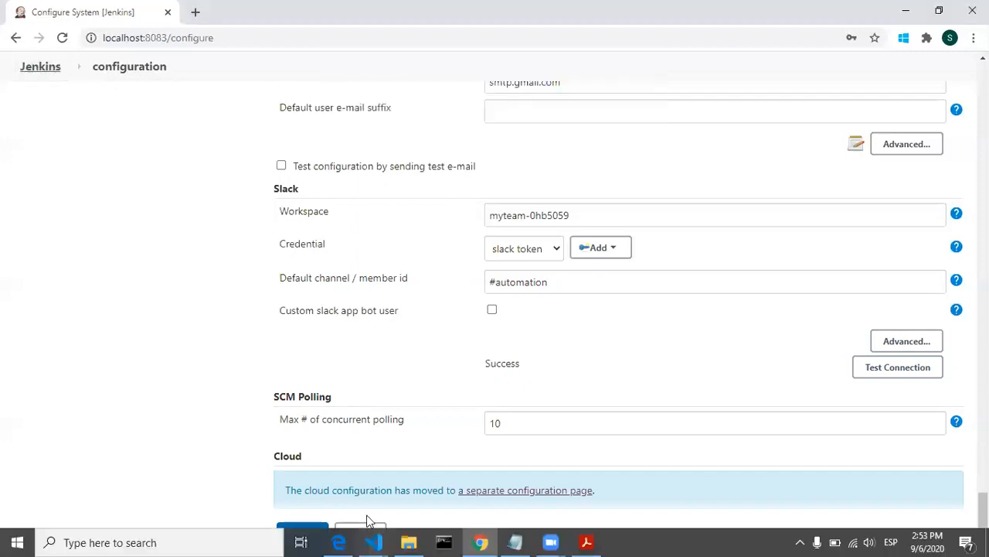
click(366, 539)
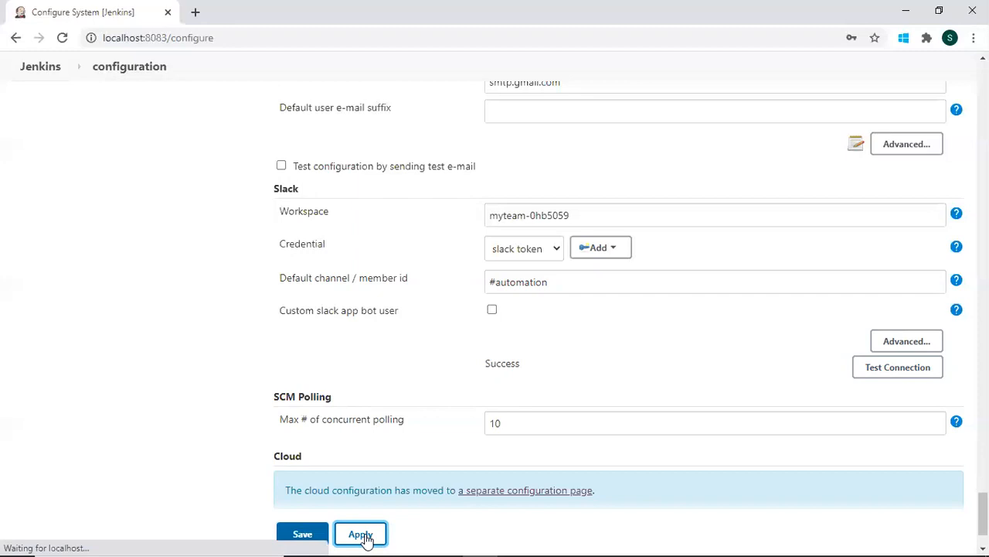
click(302, 534)
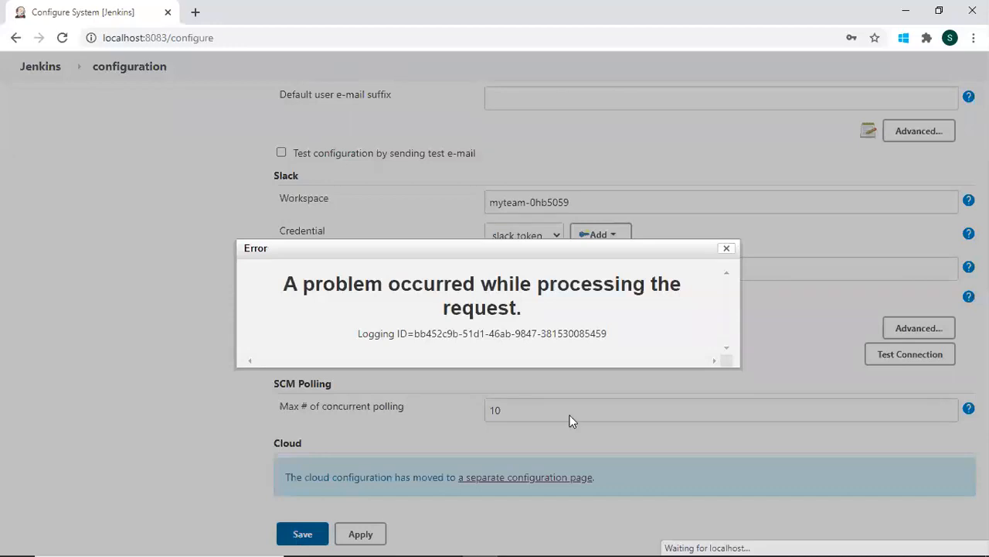
click(728, 249)
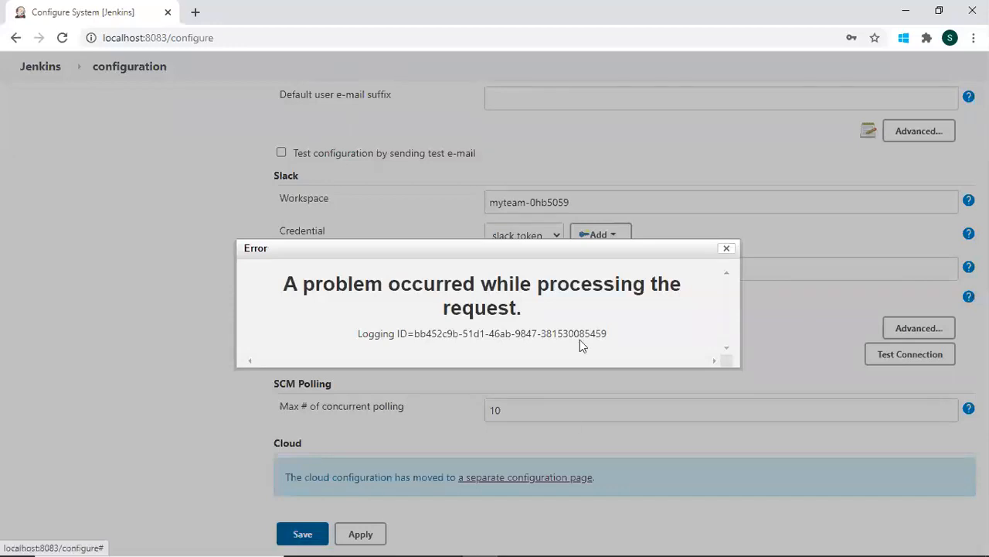
click(374, 537)
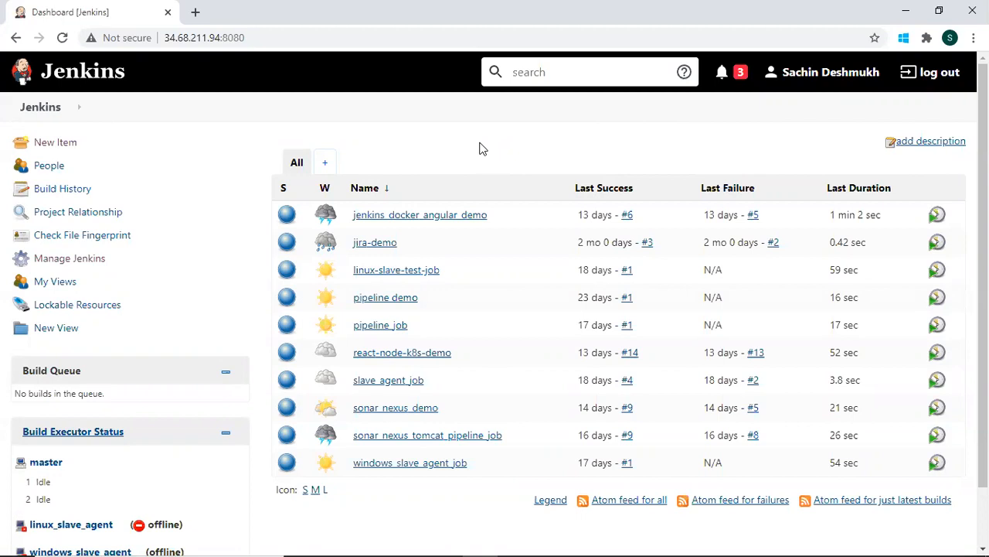
- Begin a new Freestyle project item and name it slack-freestyle-demo
click(59, 149)
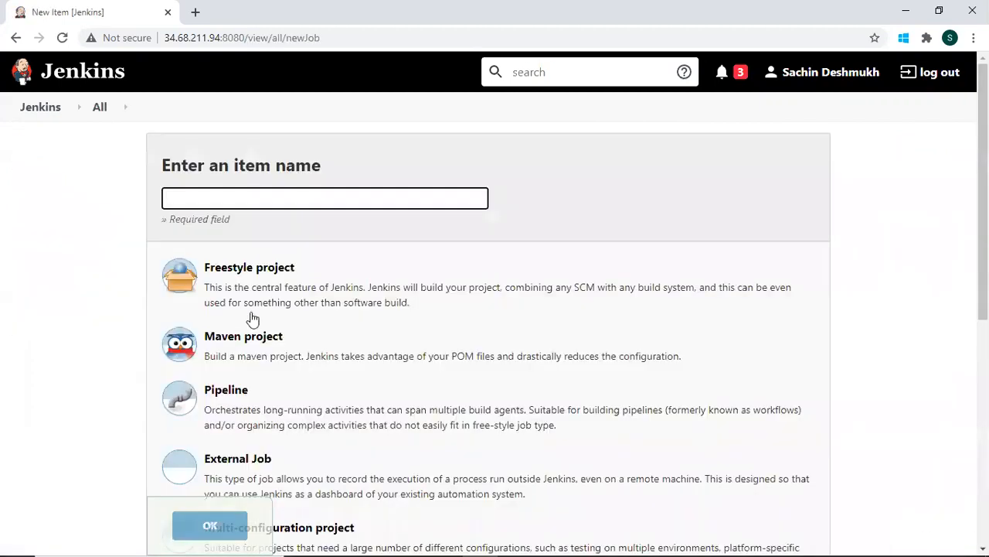
click(251, 308)
click(252, 197)
text(slac)
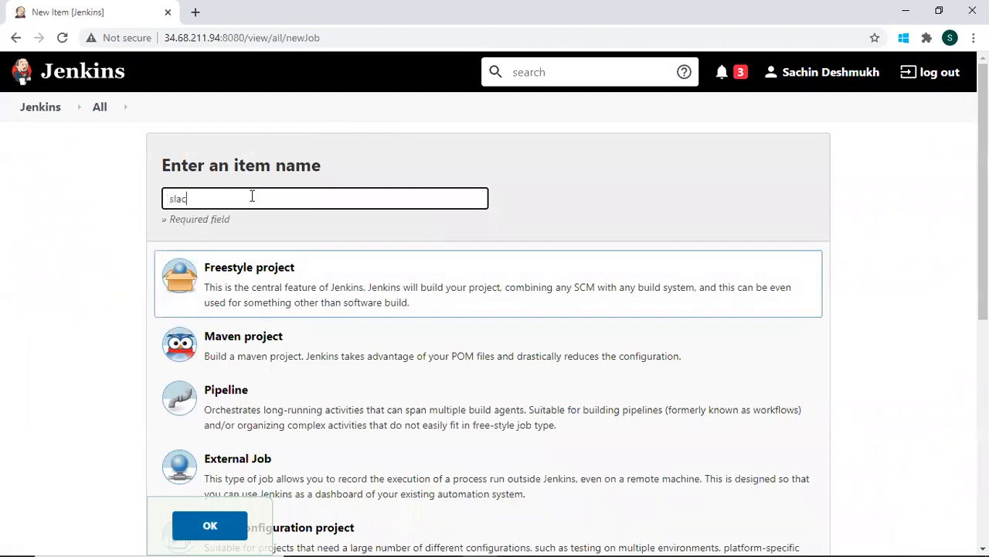
text(k-freestyle-demo)
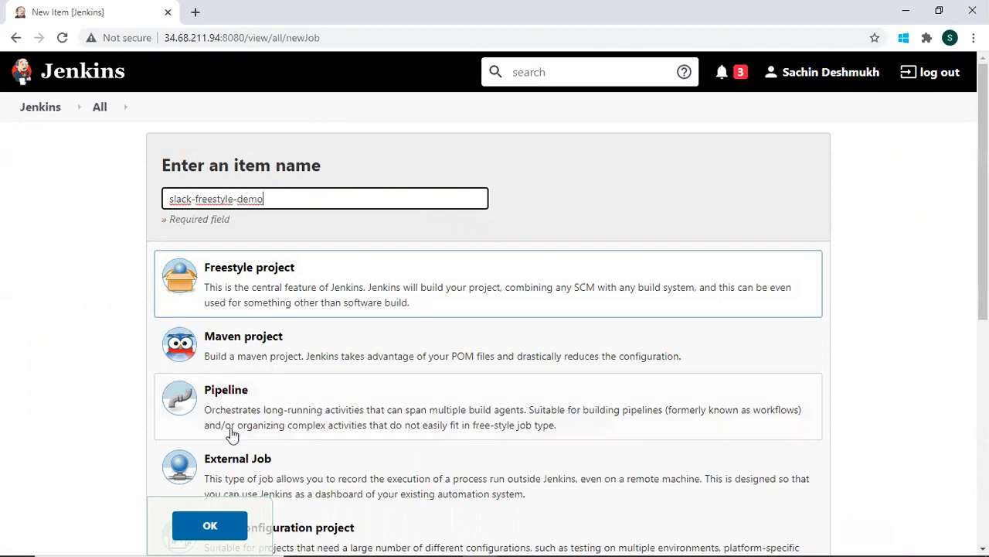
- Create the slack-freestyle-demo job and open the Add build step list in its Build section
click(206, 532)
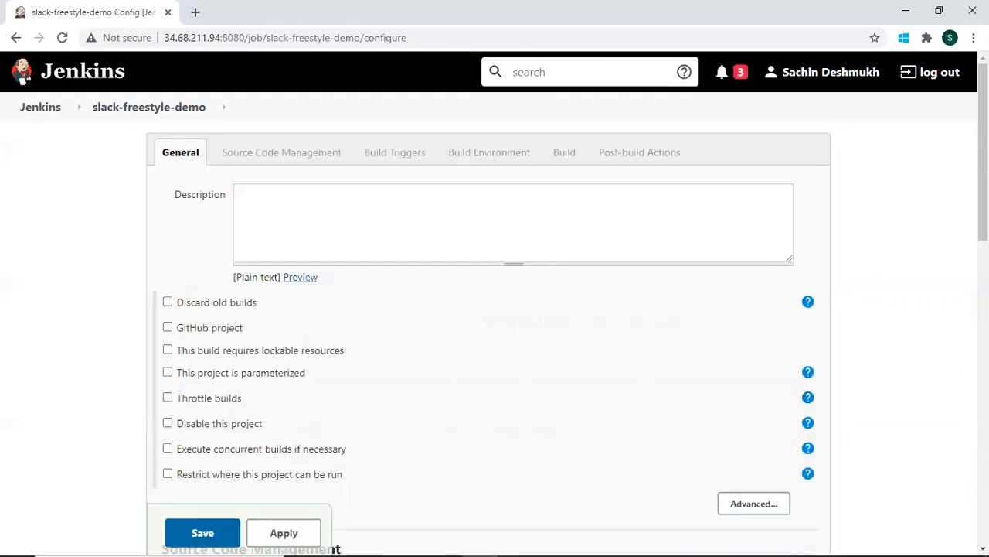
scroll(488, 332, down, 9)
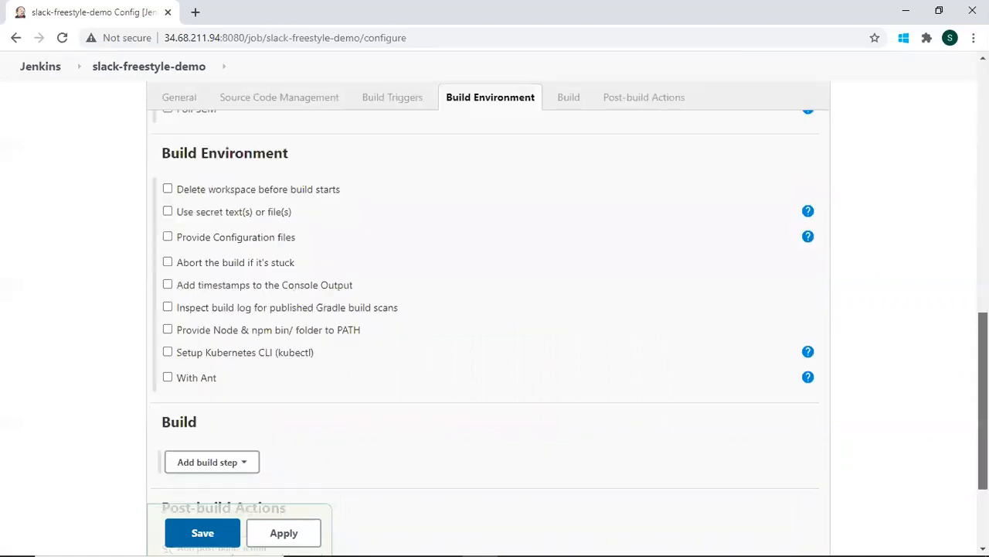
scroll(303, 353, down, 3)
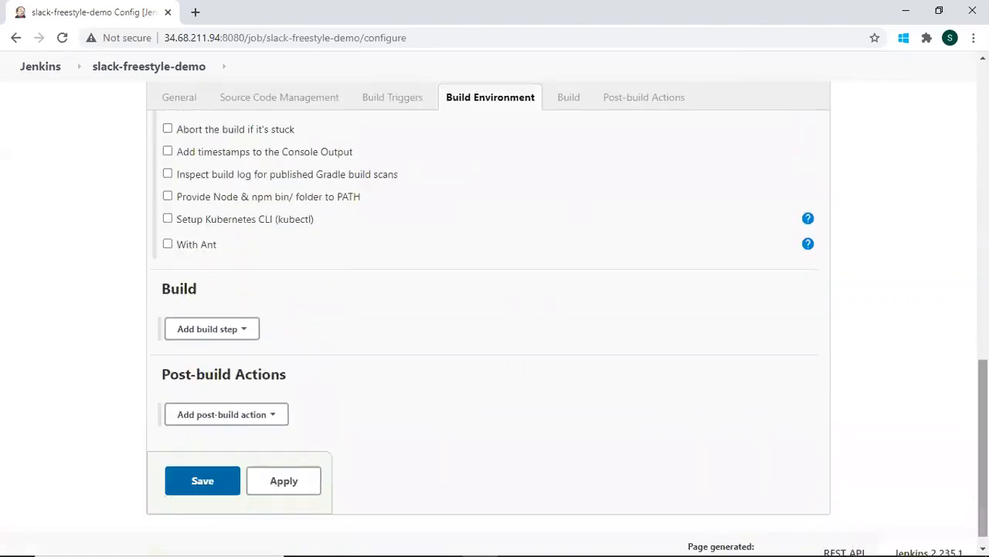
click(246, 329)
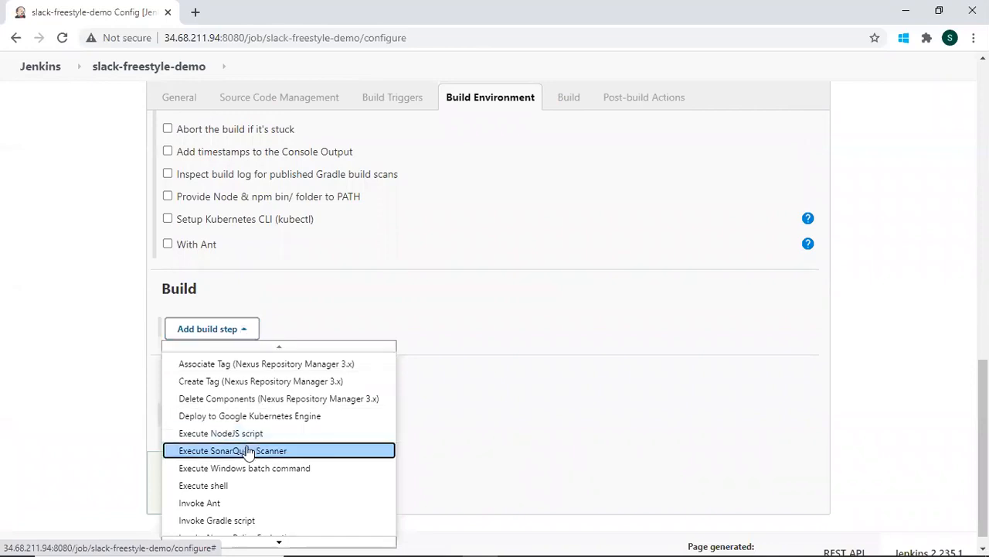
- Add an Execute shell build step with the command echo "This is my test job"
click(238, 485)
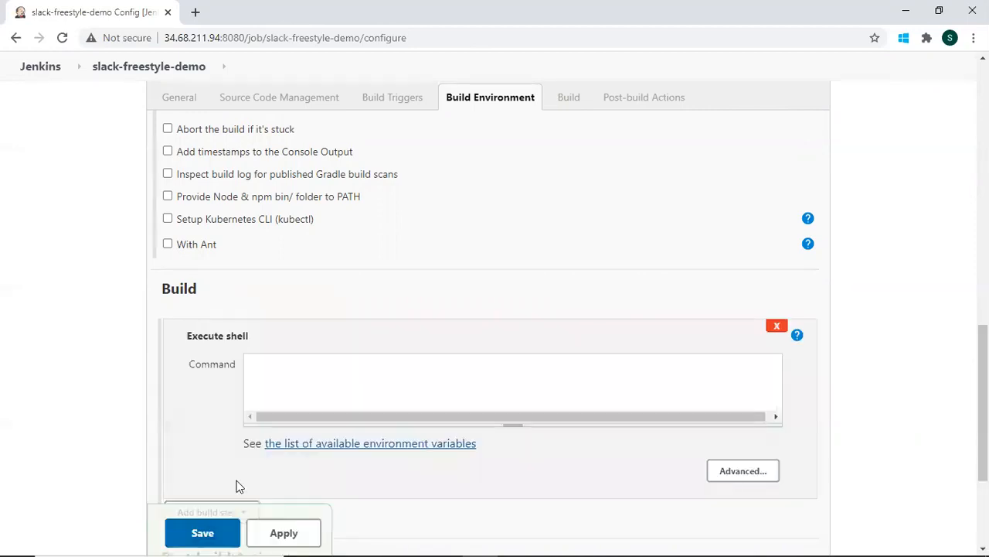
click(314, 366)
text(echo)
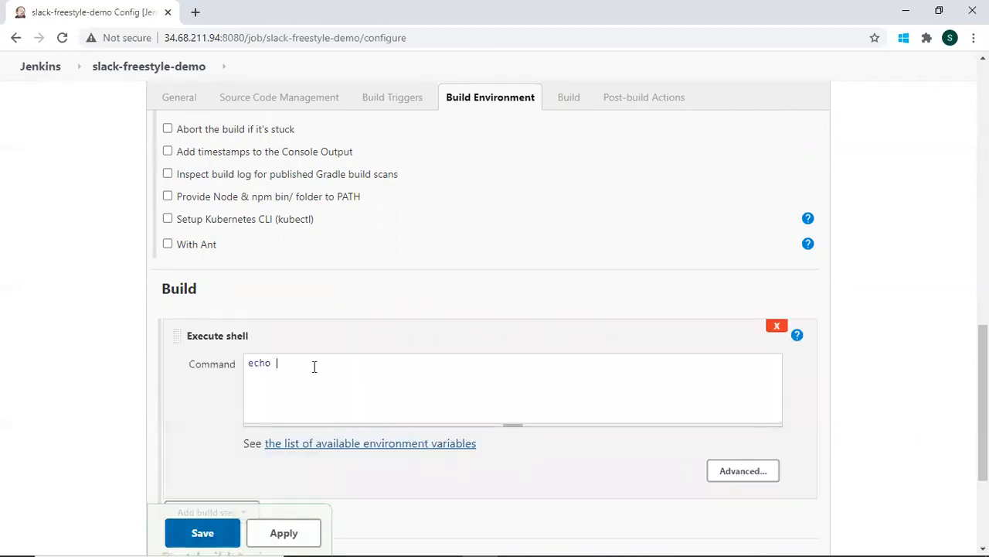
text( "T")
key(Left)
text(This is my test job)
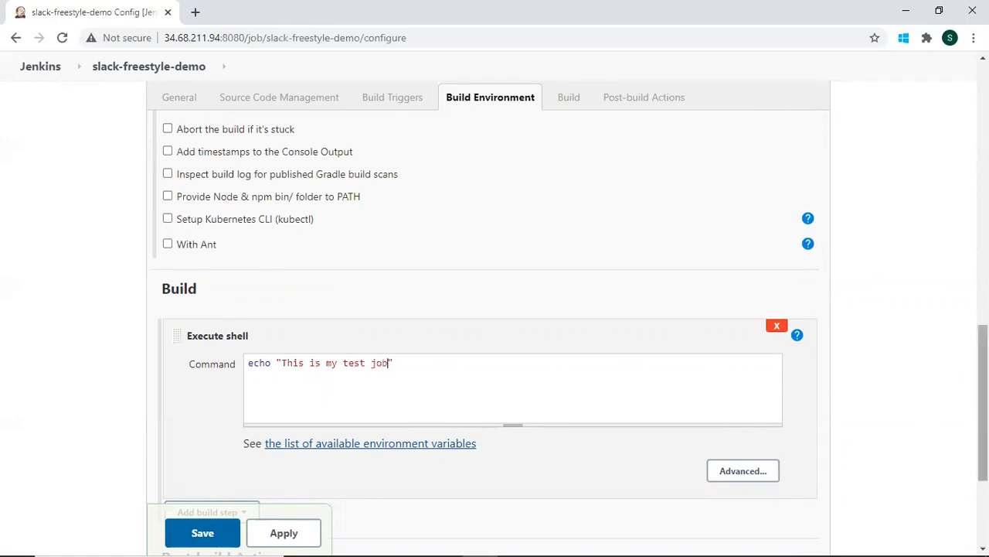
scroll(608, 416, down, 3)
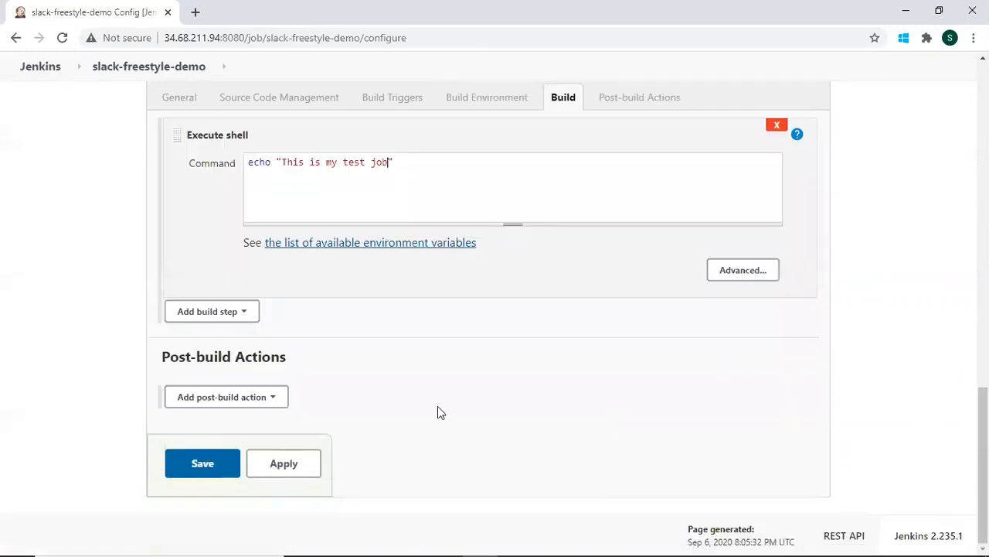
- Add Slack Notifications from the Add post-build action list
click(270, 397)
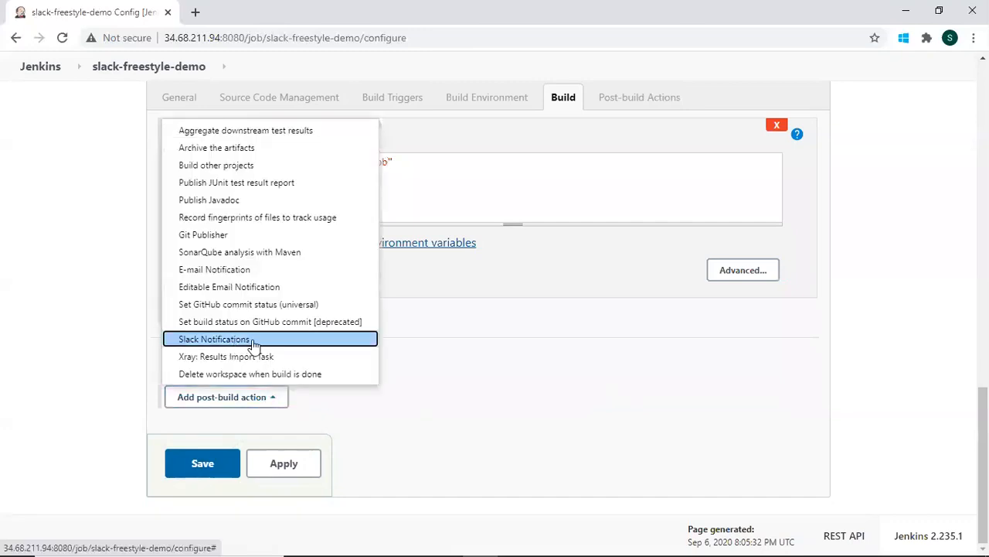
click(253, 344)
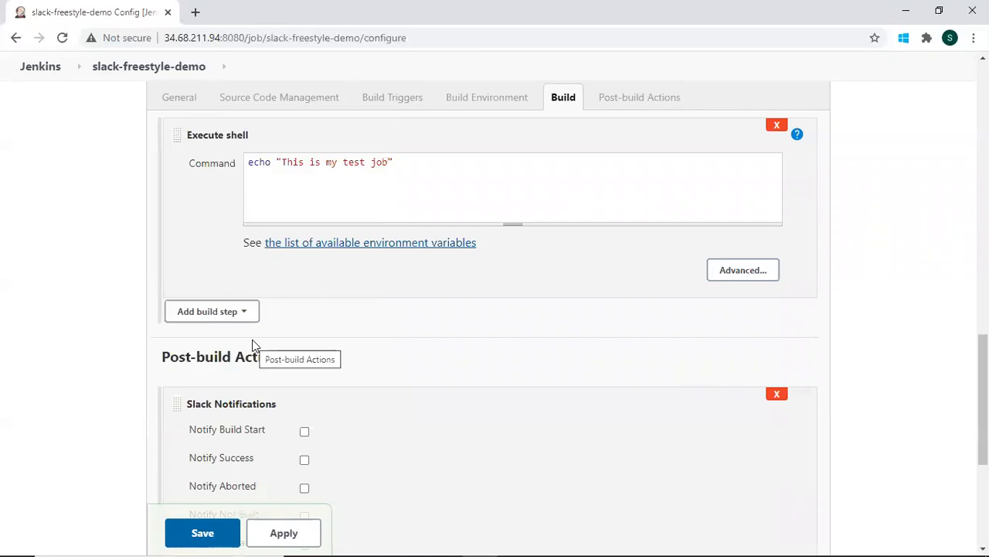
scroll(334, 204, down, 3)
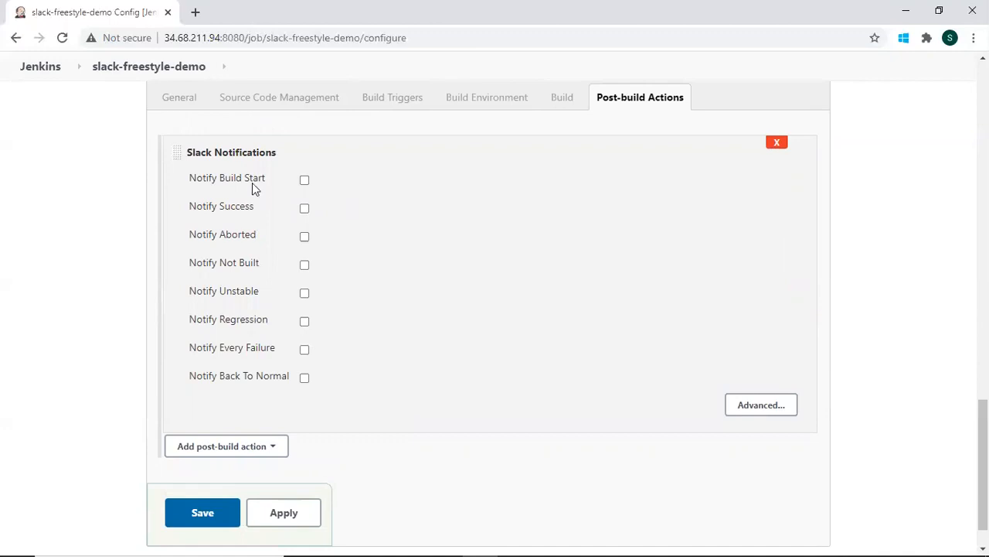
- Tick all eight notify events, Build Start through Back To Normal, and expand Advanced options
click(303, 181)
click(304, 210)
click(304, 237)
click(305, 267)
click(305, 294)
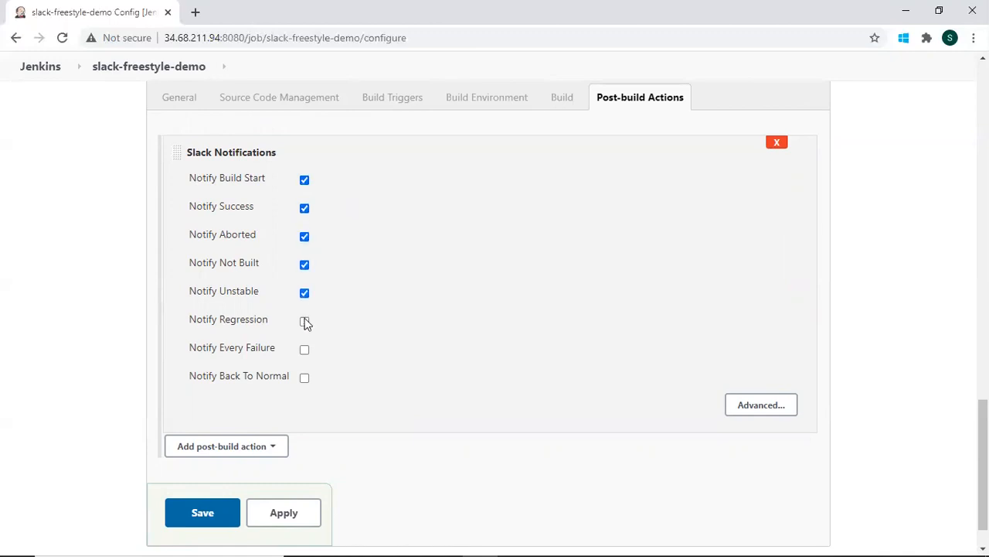
click(304, 322)
click(306, 351)
click(305, 379)
click(750, 410)
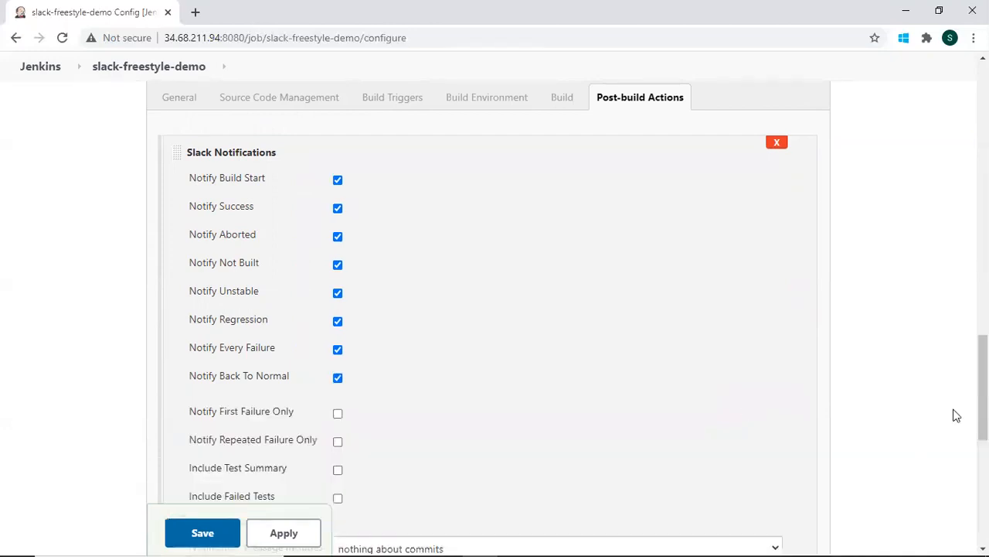
- Set 'Notification message includes' to 'commit list with authors and titles'
drag(983, 386, 983, 437)
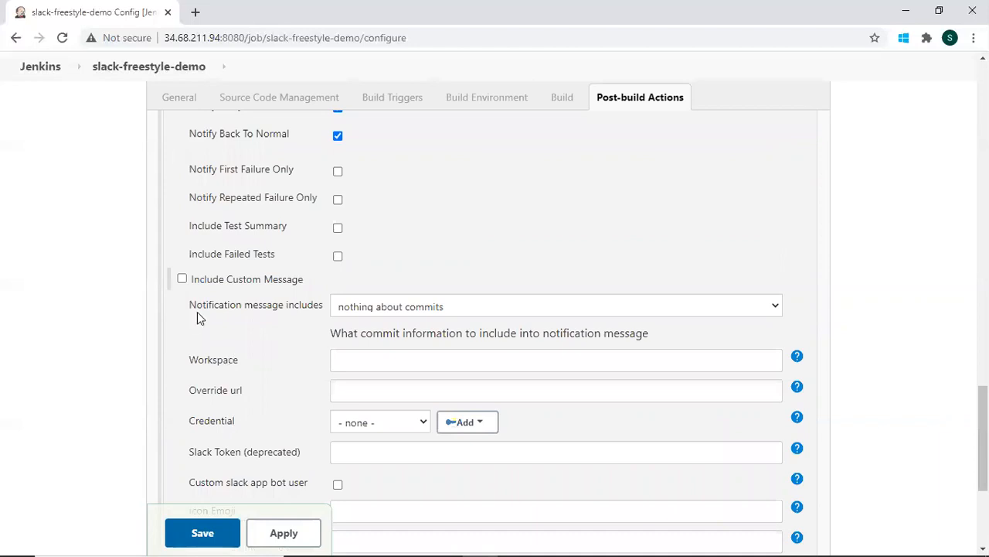
click(495, 308)
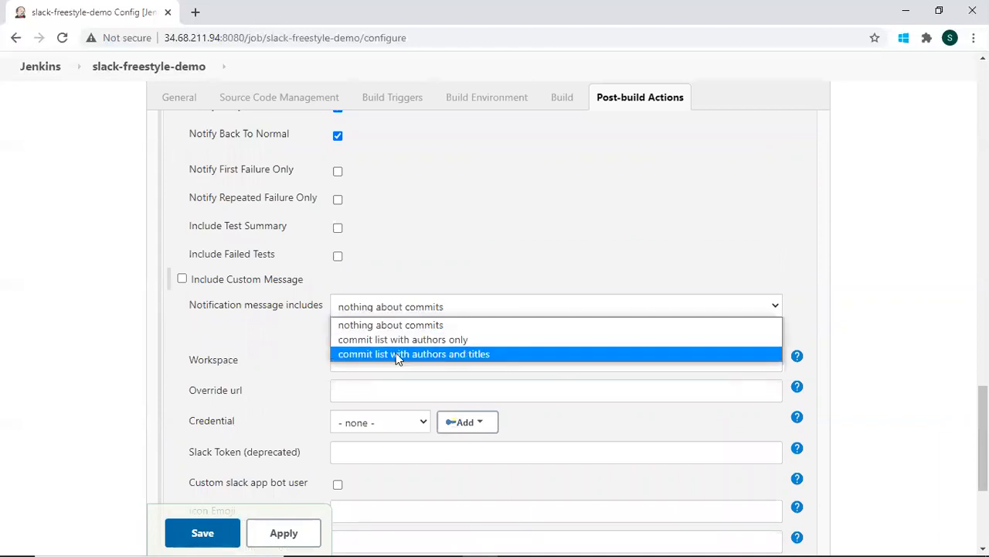
click(486, 356)
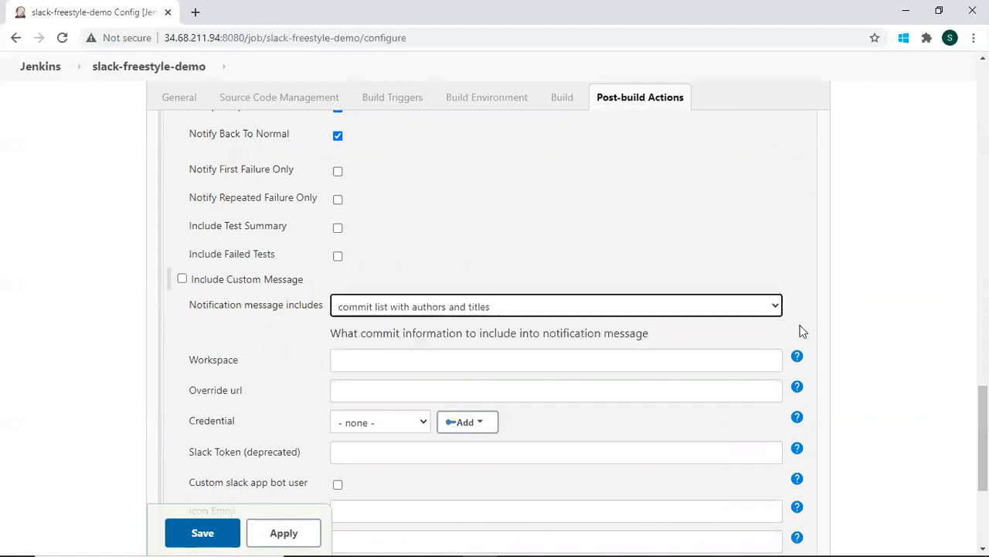
click(850, 331)
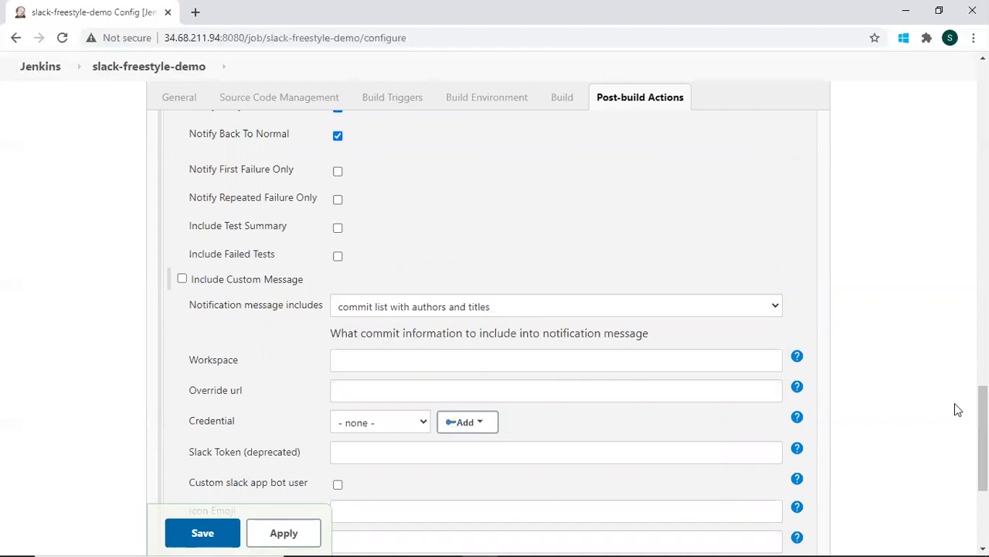
- Apply and save the slack-freestyle-demo job configuration
scroll(494, 325, down, 2)
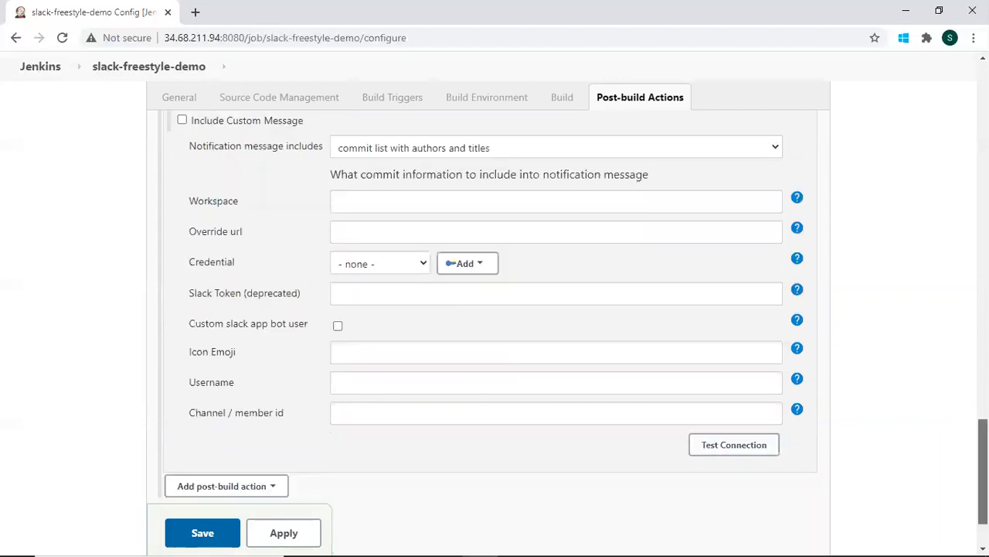
scroll(495, 309, down, 1)
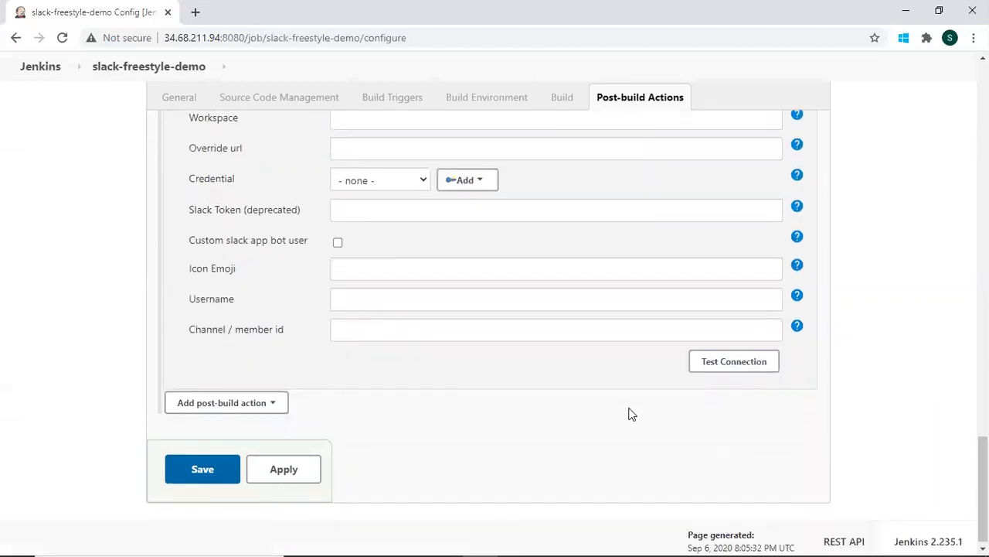
click(282, 470)
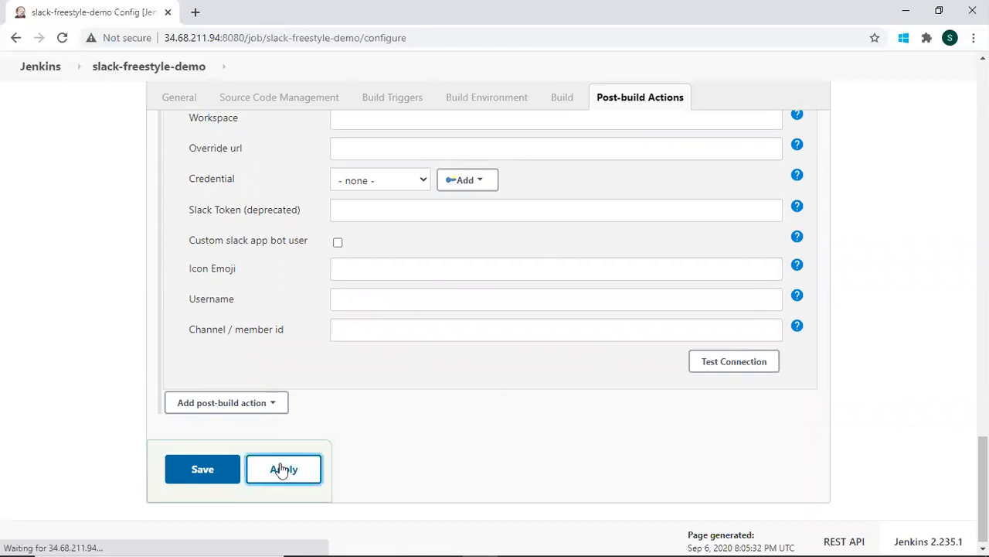
click(199, 472)
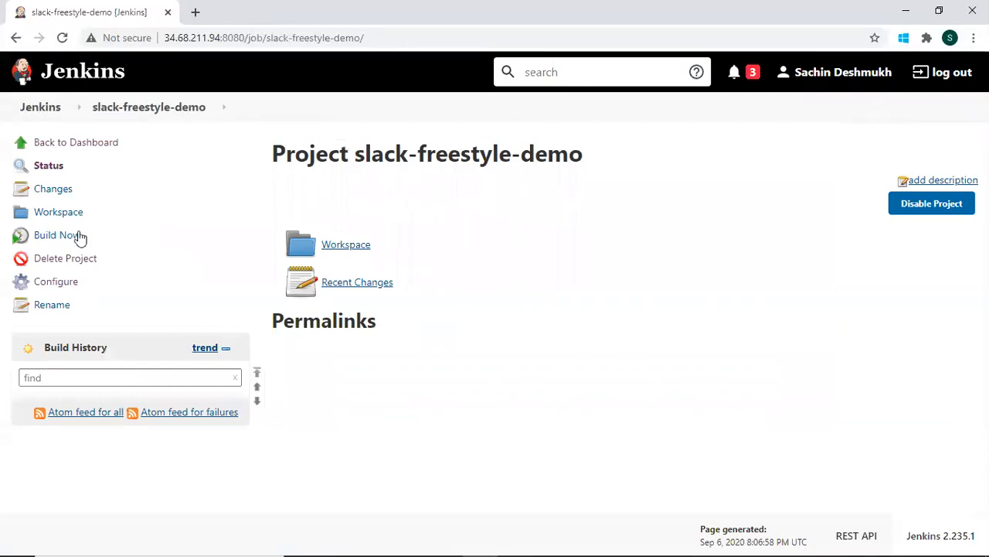
- Run build #1 of slack-freestyle-demo and confirm its console log shows 'This is my test job'
click(68, 241)
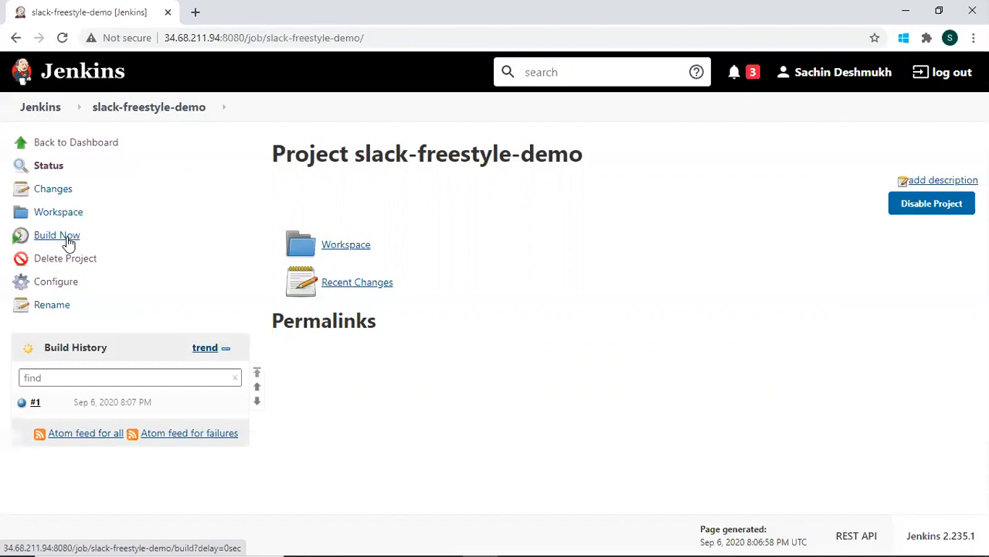
click(35, 404)
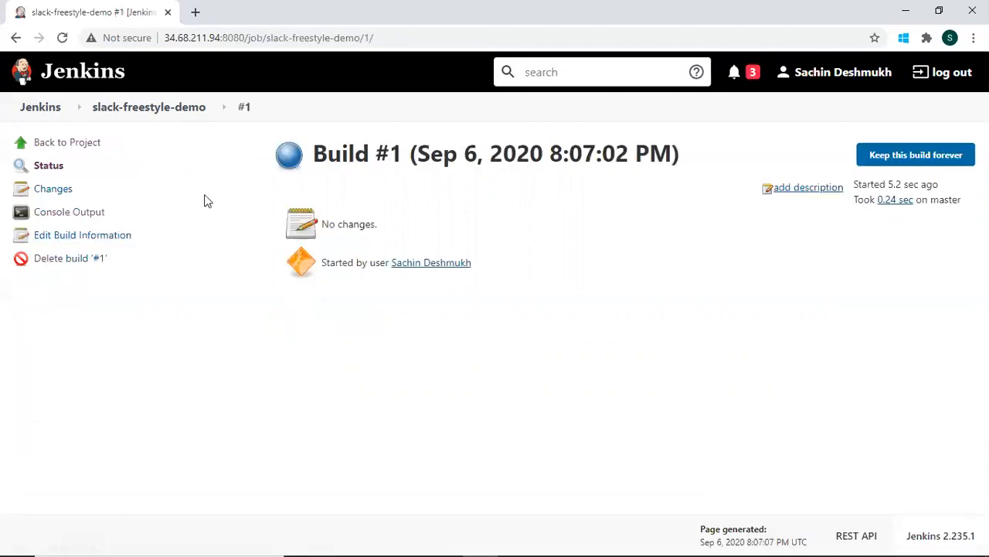
click(82, 215)
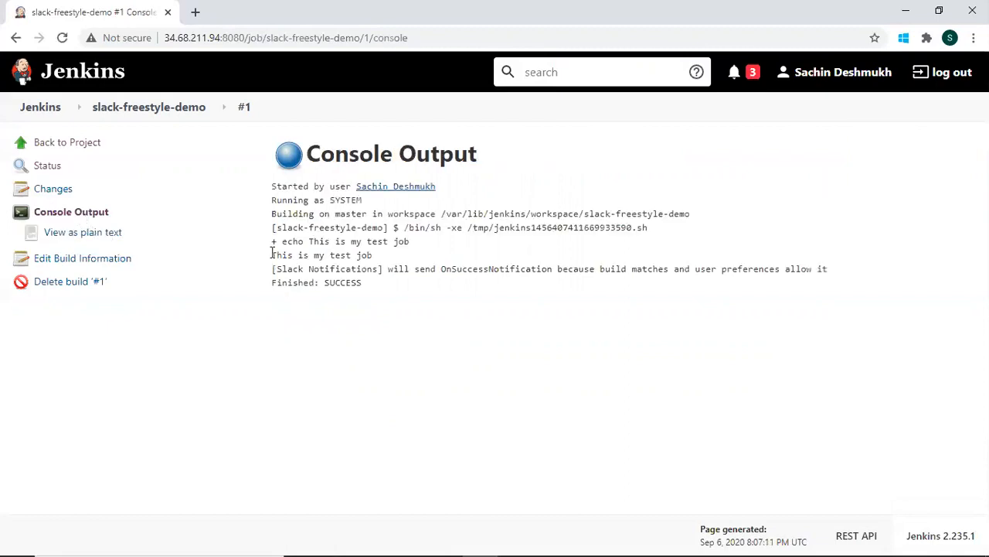
triple_click(330, 255)
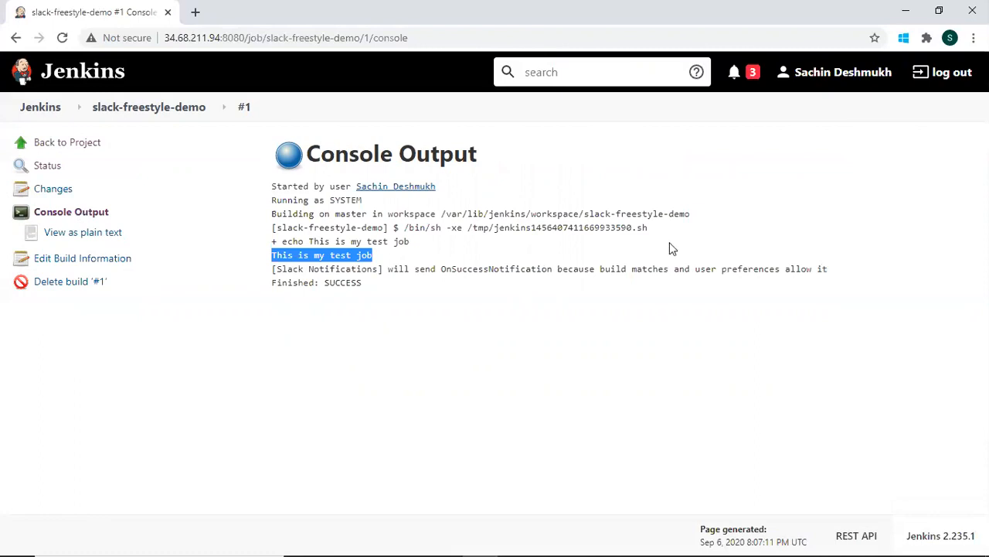
key(alt+Tab)
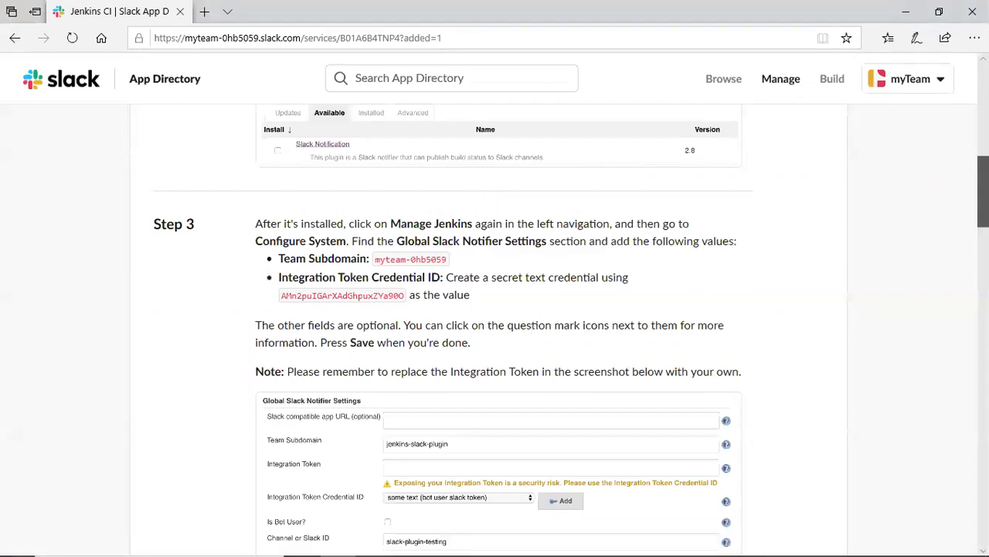
- From the slack.com home page, launch the myTeam workspace in the browser
drag(984, 192, 984, 100)
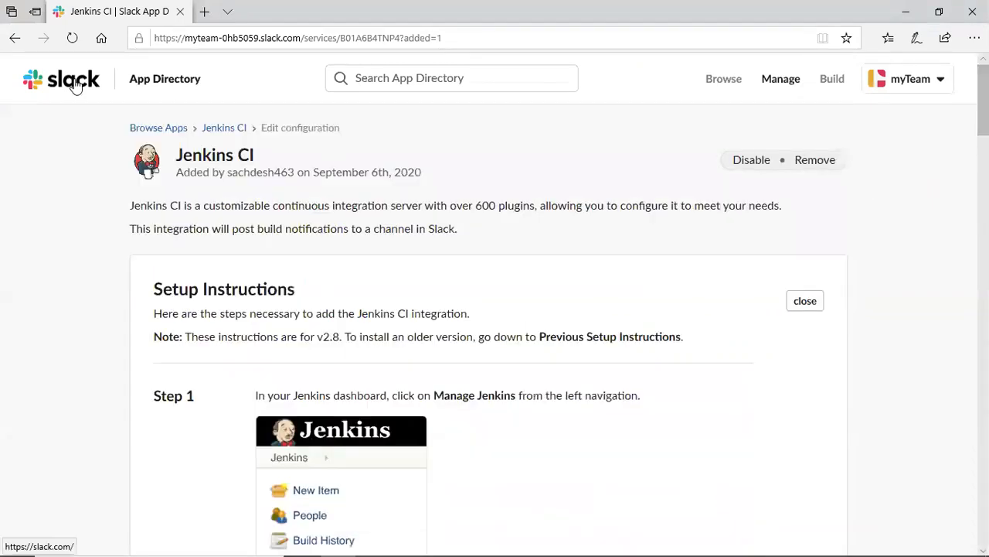
click(916, 82)
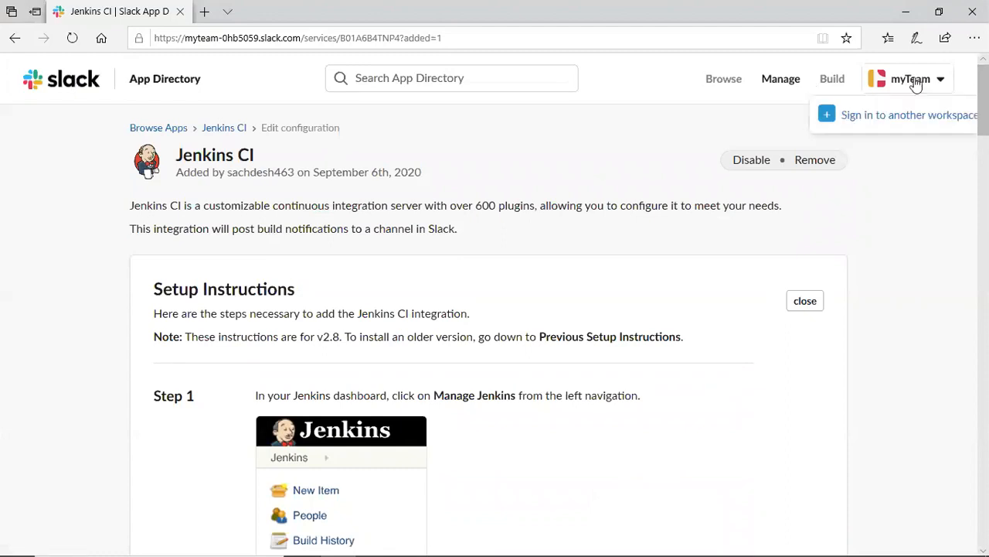
click(920, 84)
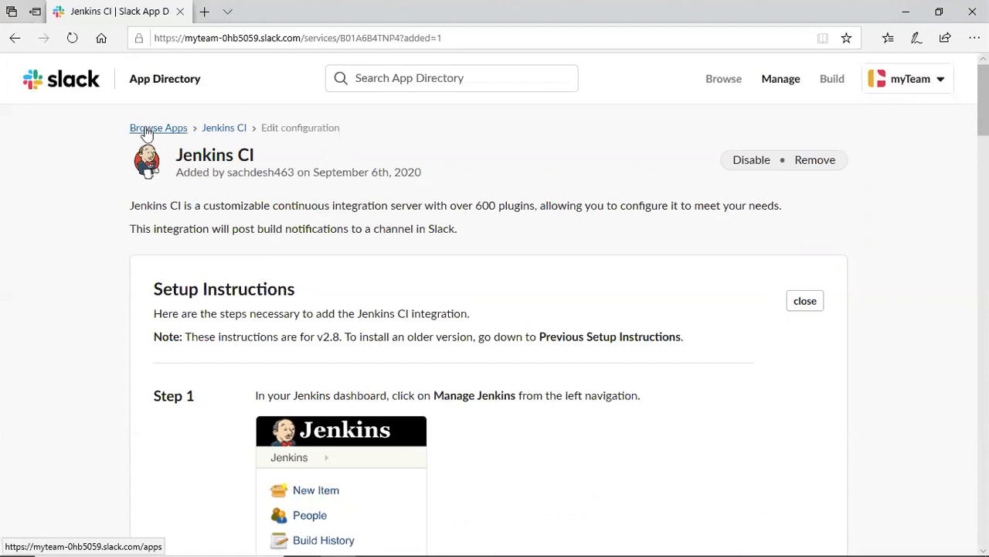
click(67, 92)
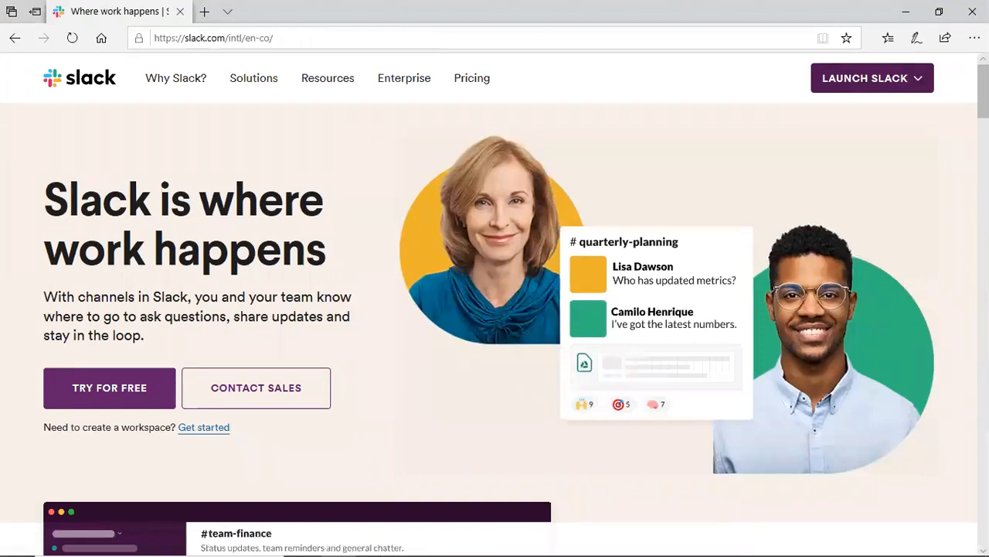
click(872, 78)
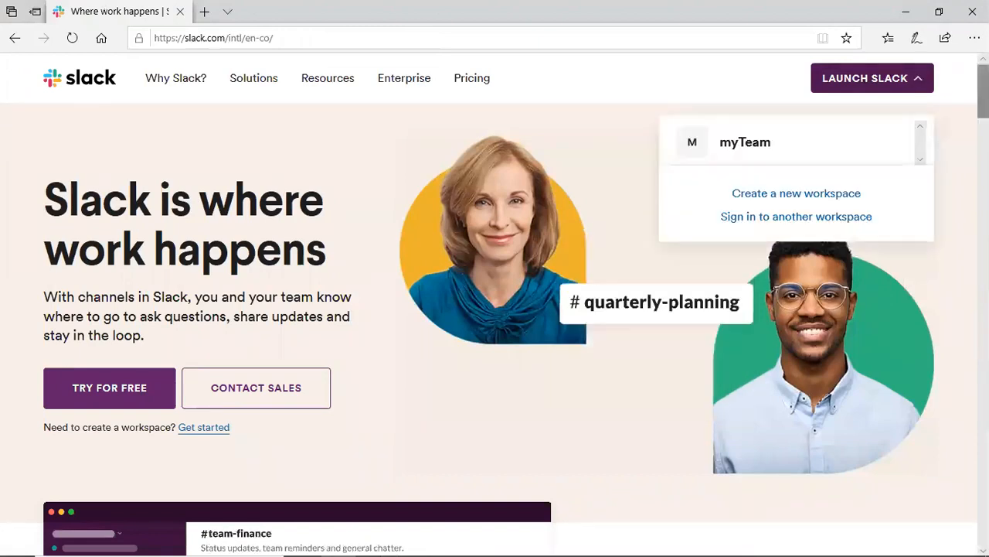
click(747, 146)
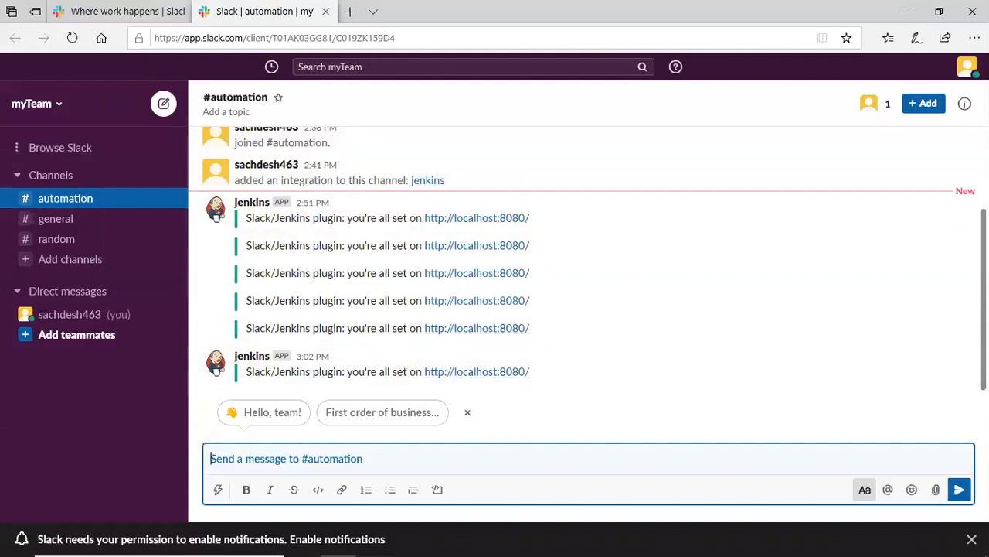
- Dismiss the greeting suggestion chips in #automation to reveal the Jenkins build notifications
click(468, 415)
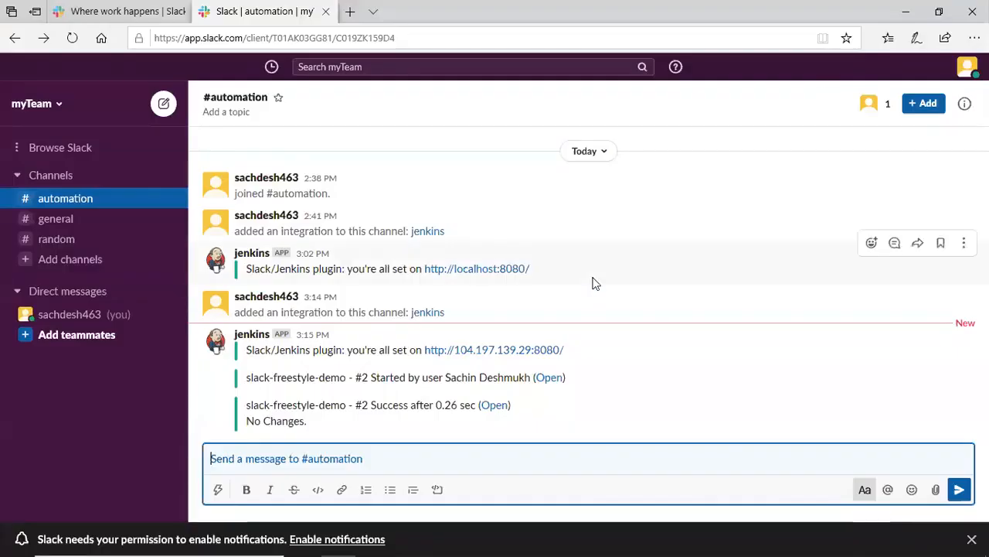
- Review the slack-freestyle-demo #2 Started and Success messages, then go back to Jenkins
click(578, 318)
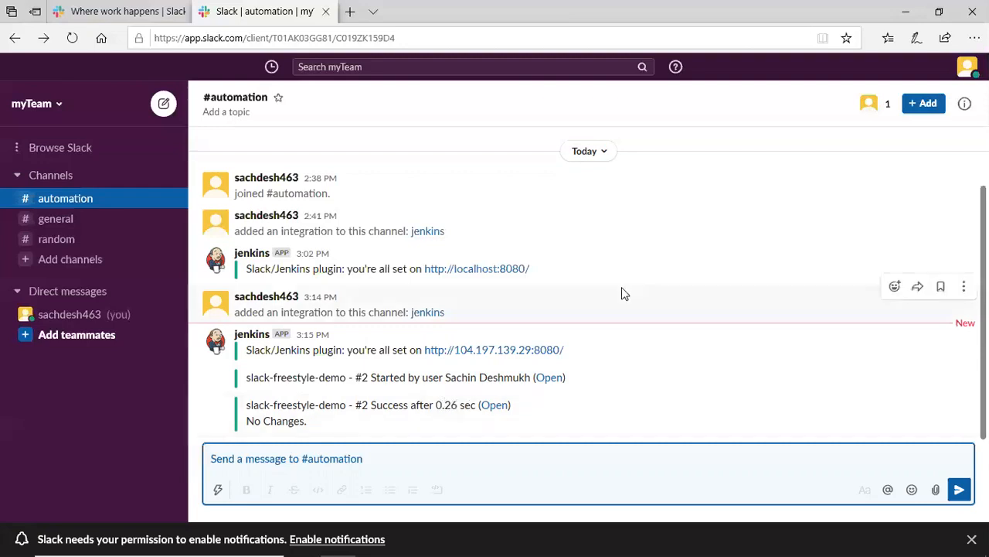
key(alt+Tab)
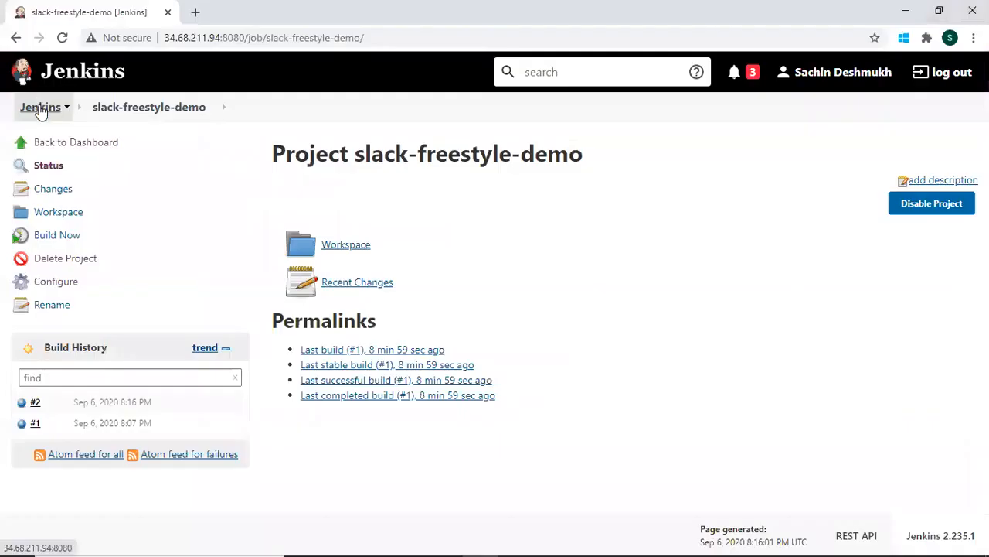
- From the Dashboard's New Item page, create a Pipeline job named slack-pipeline-demo
click(40, 111)
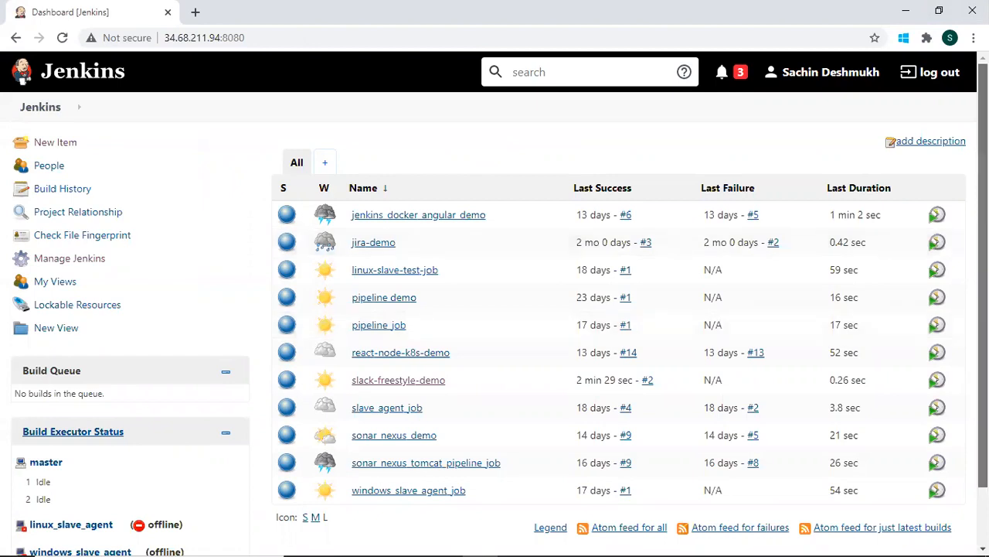
scroll(618, 309, down, 1)
scroll(495, 303, up, 1)
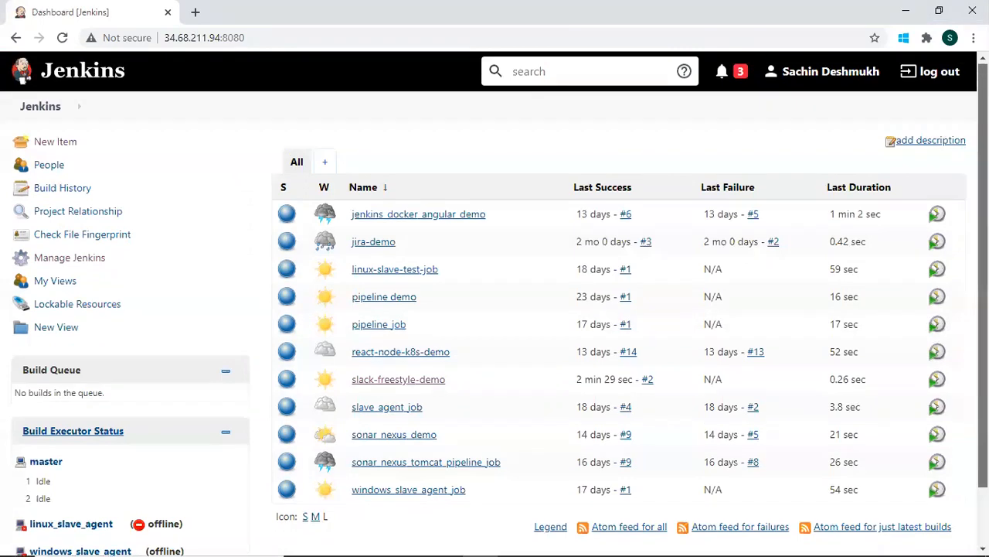
click(56, 142)
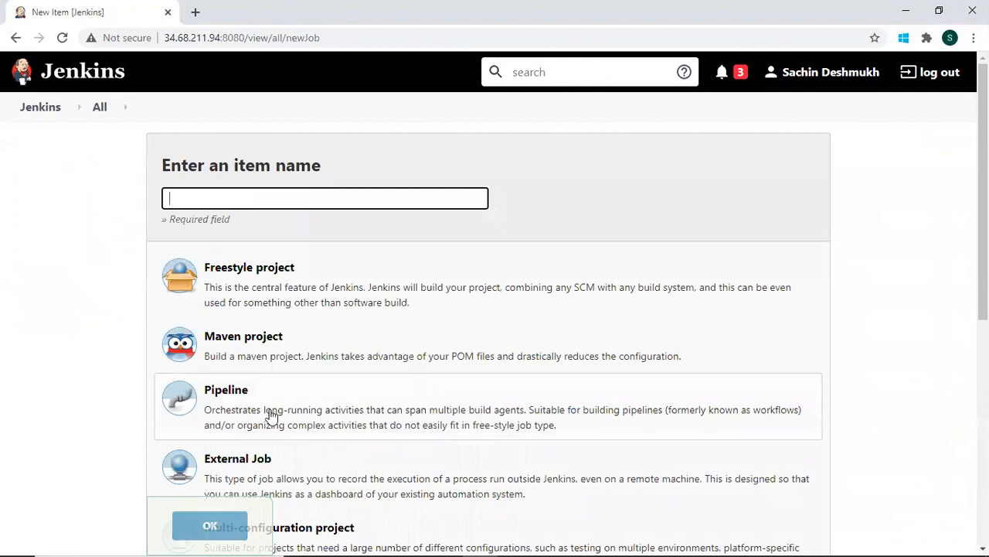
click(270, 410)
text(slack-pipeline-demo)
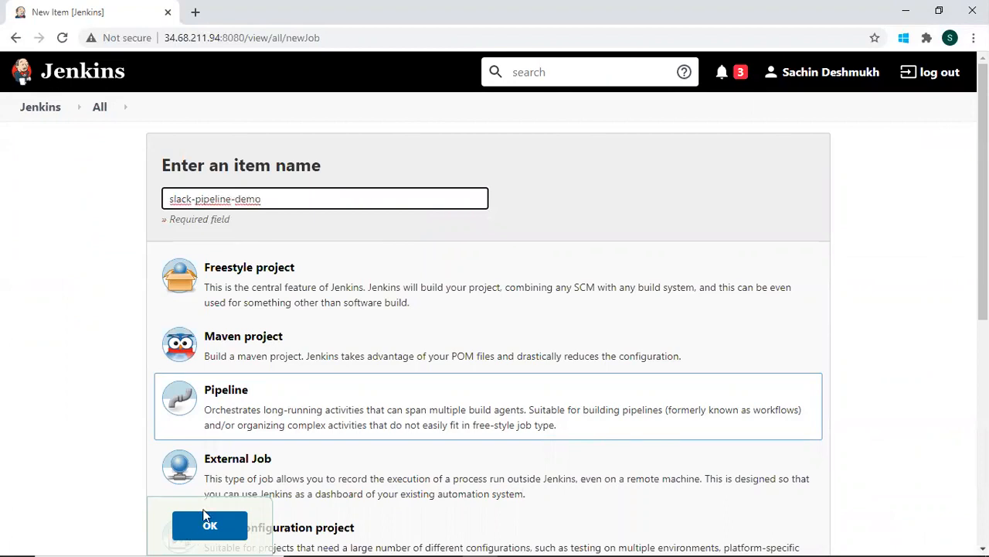
click(206, 522)
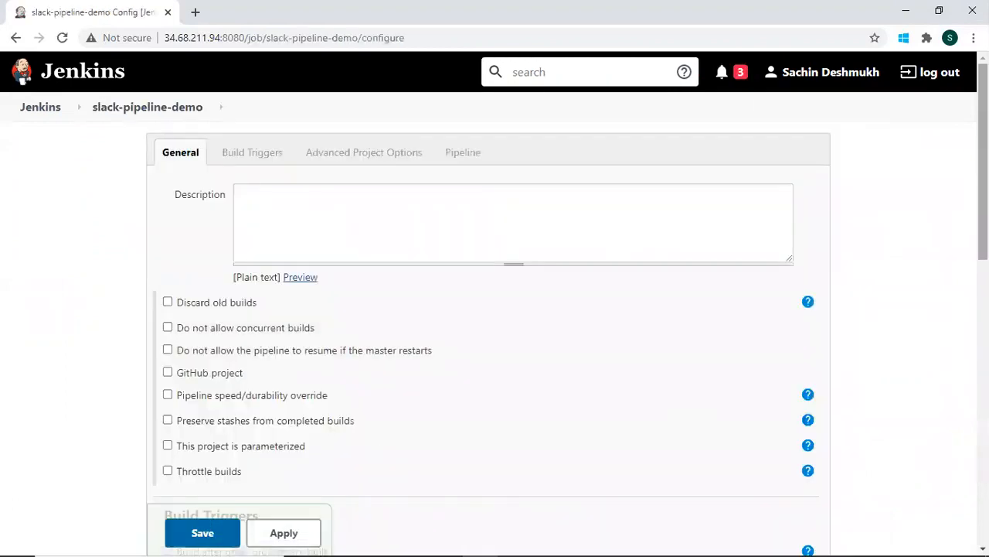
- Leave the Pipeline Definition set to 'Pipeline script', then bring up the Notepad script
scroll(495, 309, down, 8)
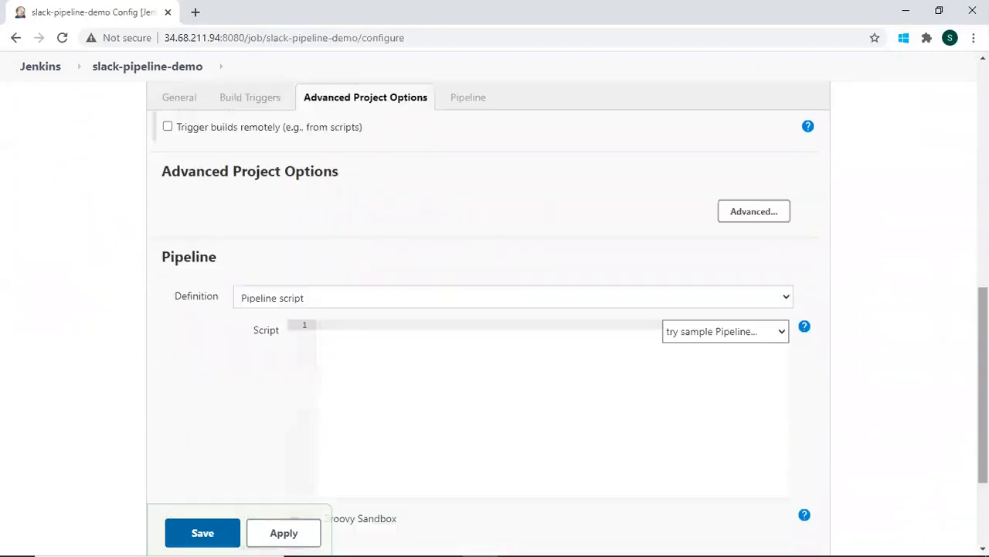
click(523, 300)
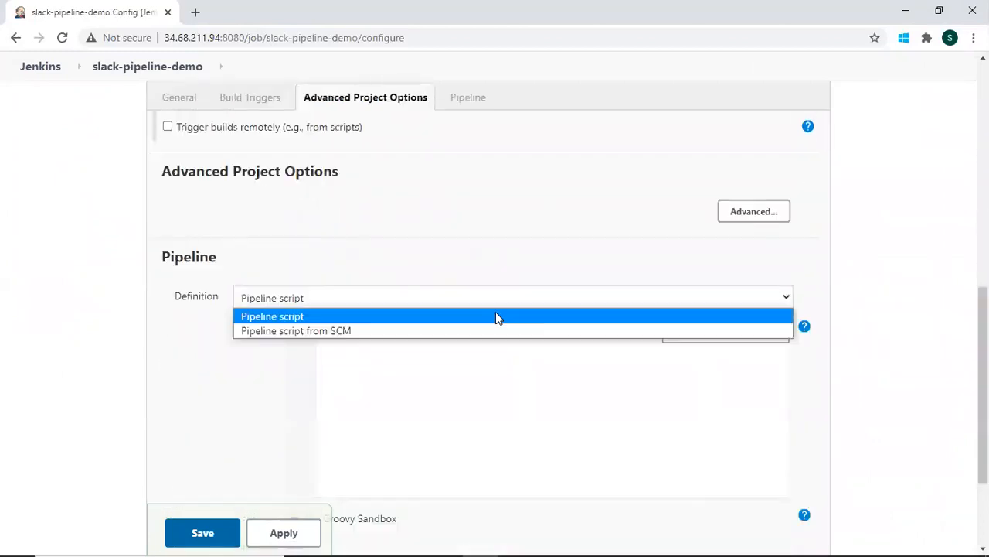
click(475, 316)
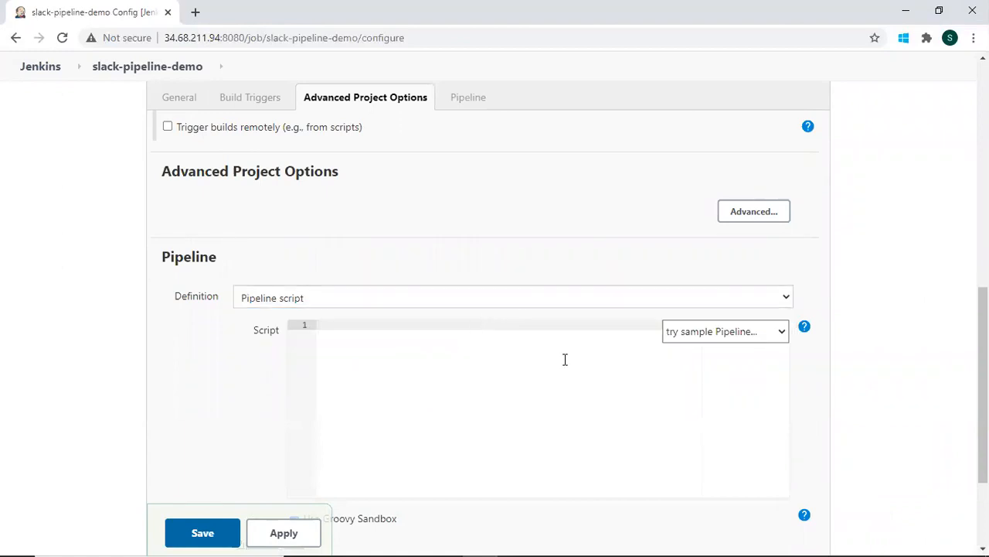
key(alt+Tab)
key(alt+Tab)
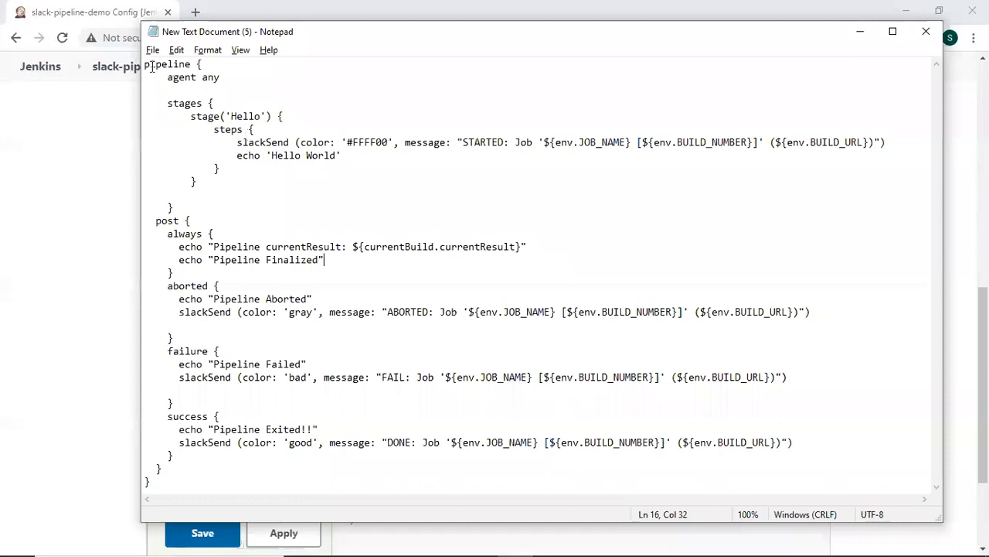
- Review the pipeline header, Hello stage and its STARTED slackSend message with job name, build number and URL
drag(144, 65, 233, 116)
click(233, 116)
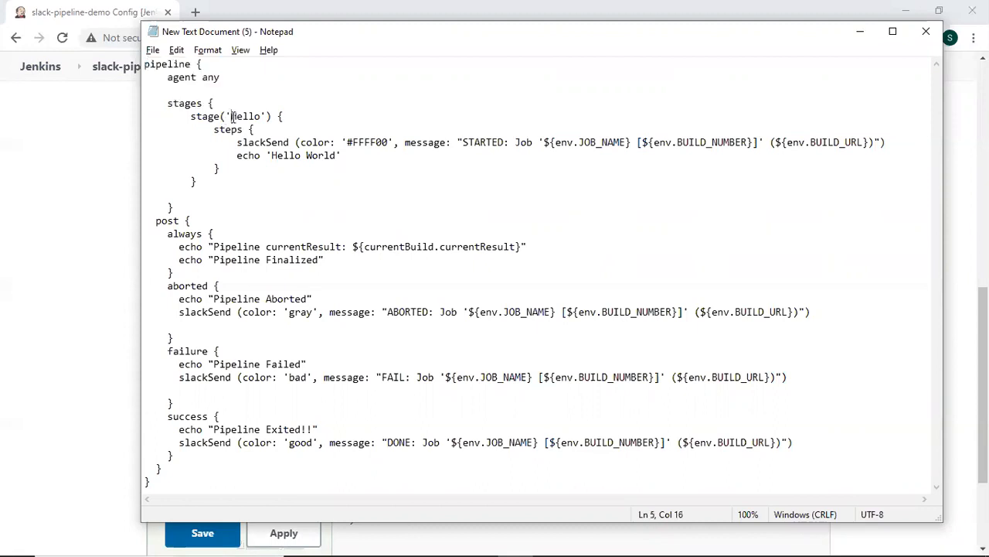
drag(237, 155, 355, 161)
click(236, 142)
drag(237, 142, 291, 142)
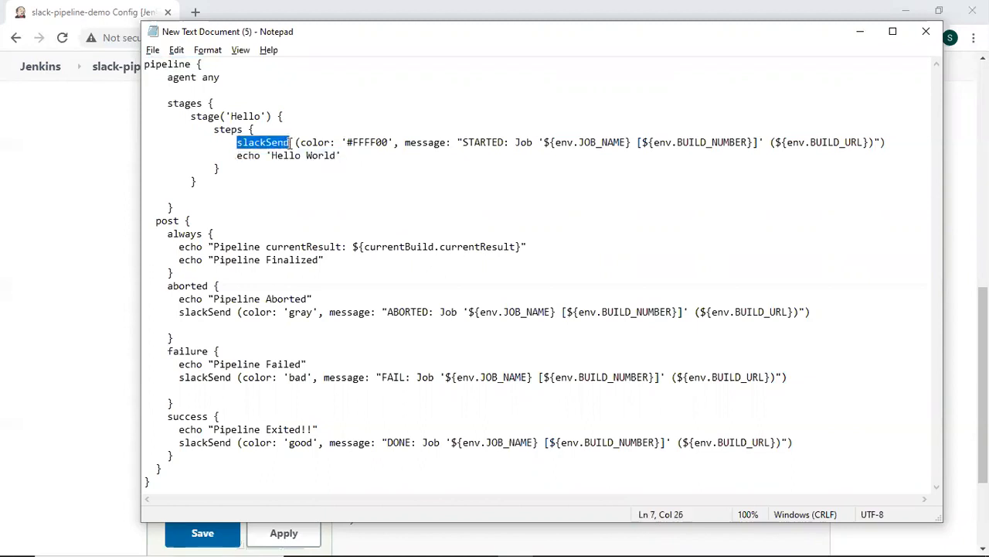
click(291, 142)
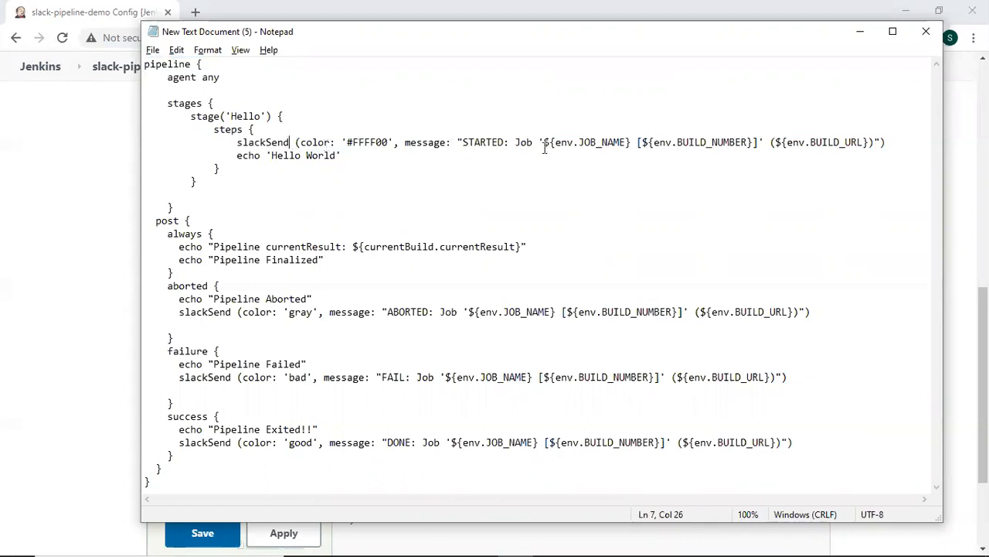
click(487, 143)
double_click(487, 142)
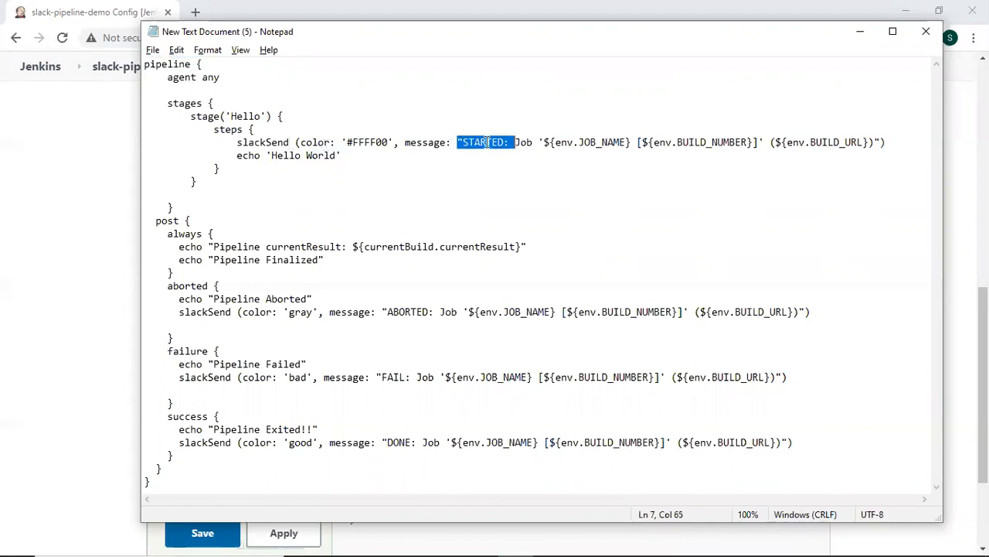
double_click(596, 145)
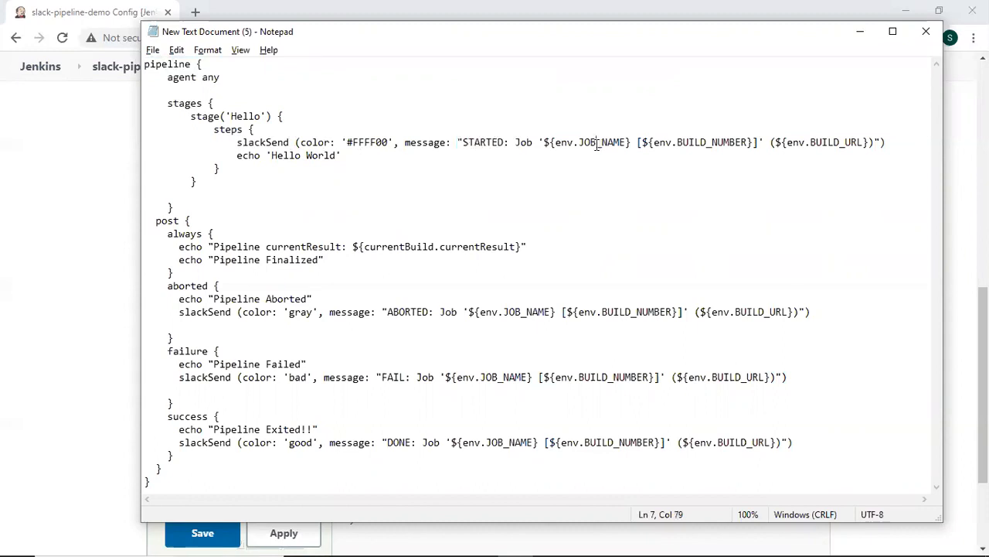
double_click(733, 141)
double_click(838, 142)
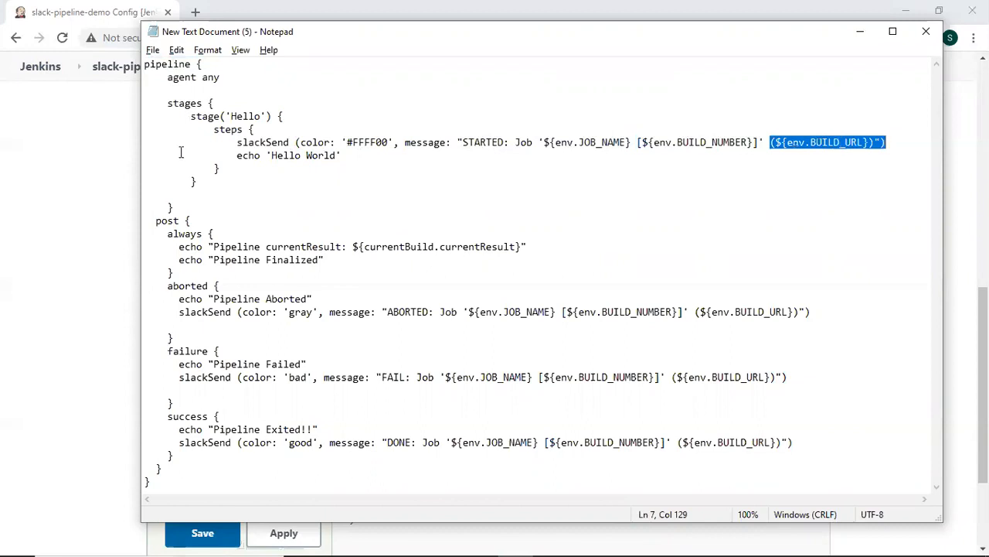
- Review the post section's aborted, failure and success slackSend calls, then select the whole script
double_click(166, 221)
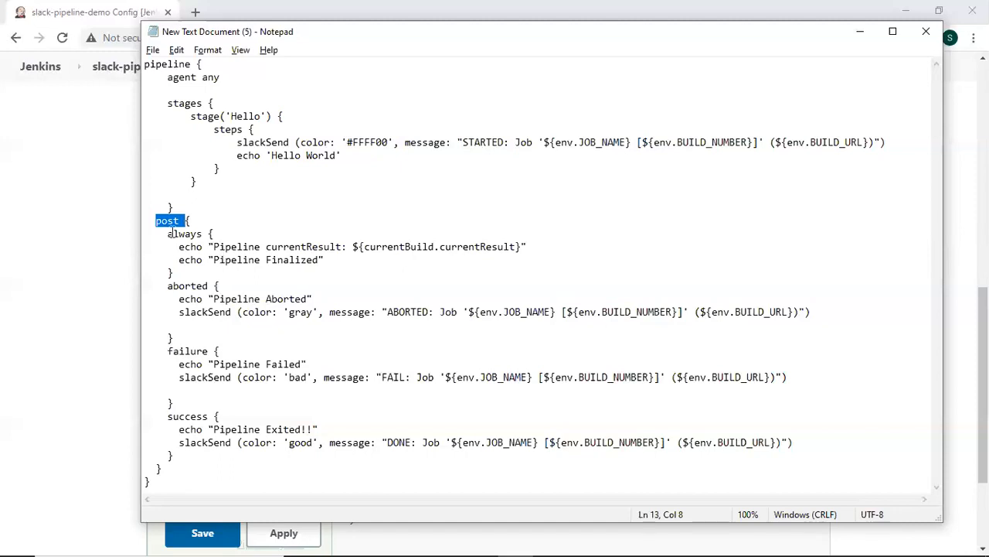
double_click(180, 234)
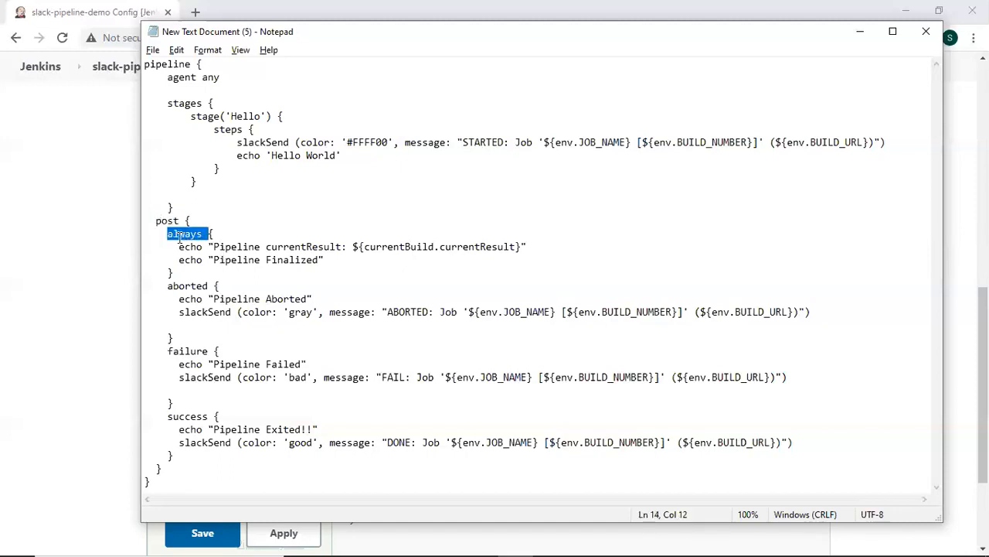
click(180, 238)
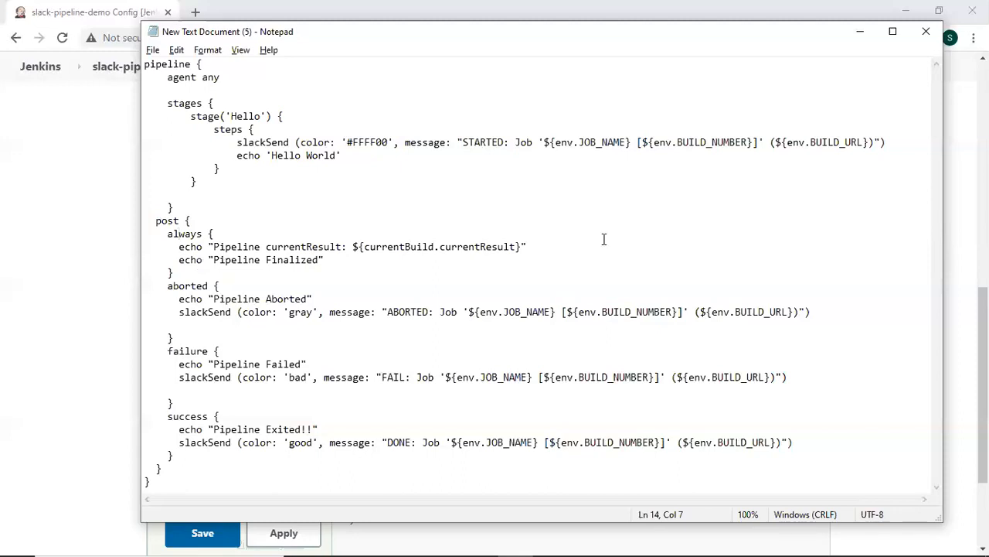
double_click(207, 312)
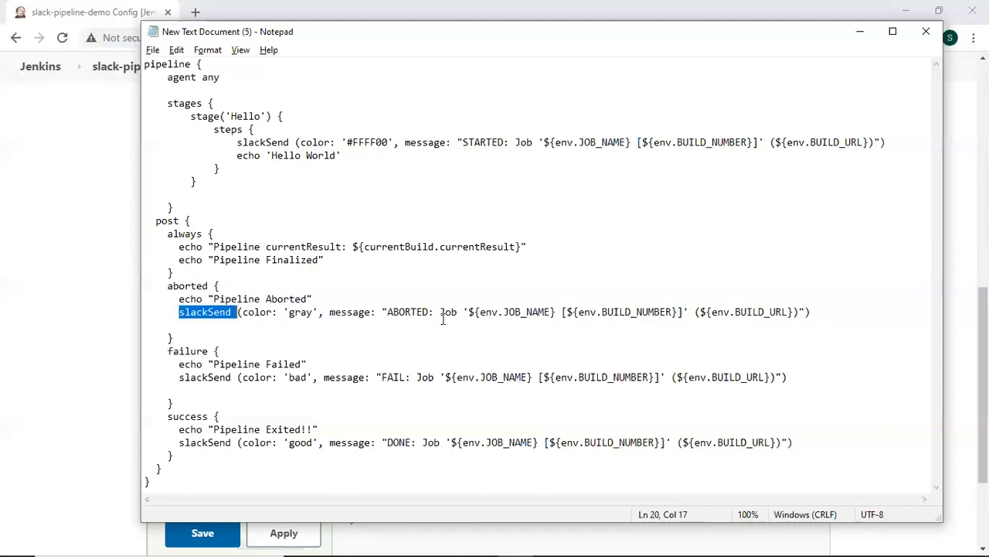
double_click(388, 311)
click(179, 351)
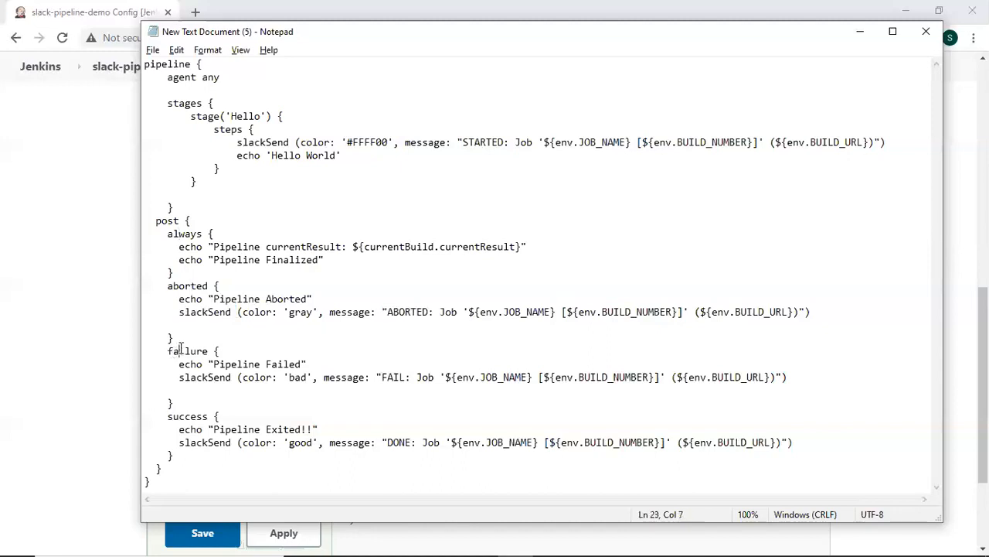
double_click(179, 351)
click(204, 378)
double_click(205, 378)
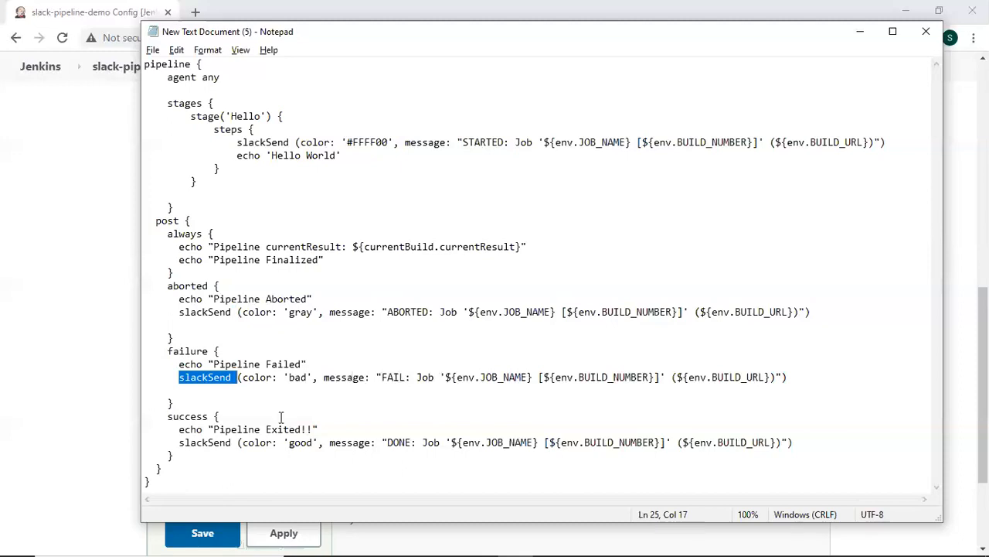
double_click(208, 443)
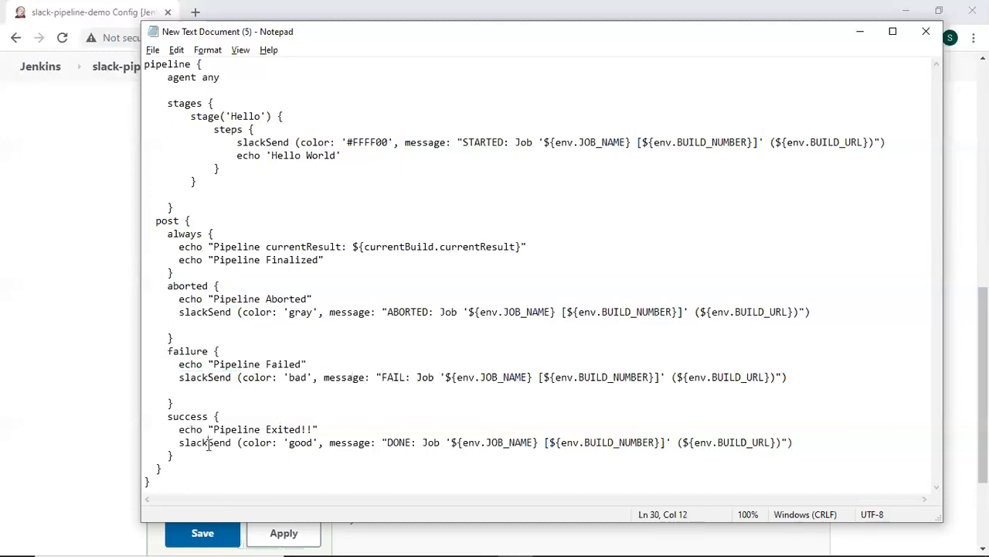
click(399, 445)
key(ctrl+a)
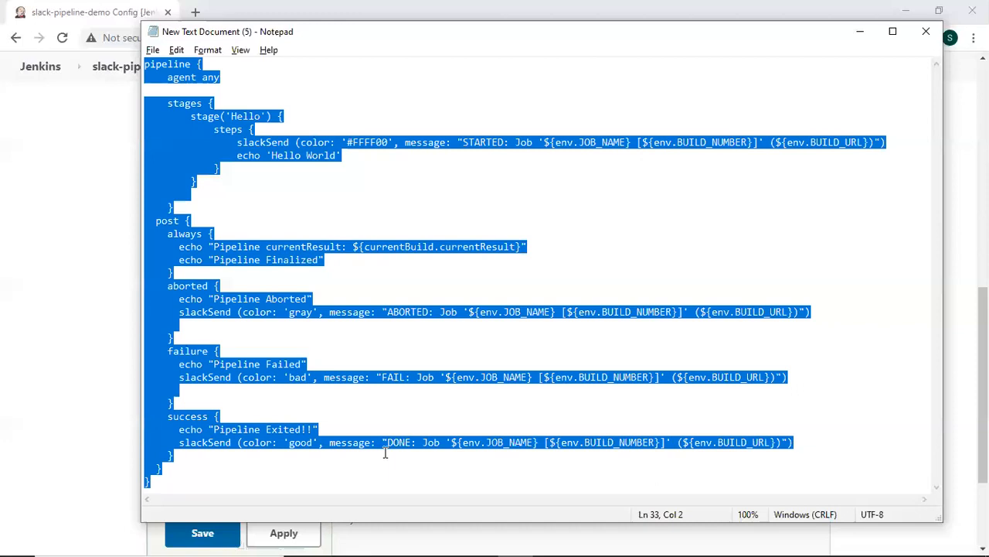
- Paste the Slack pipeline script into slack-pipeline-demo's Pipeline Script box, then apply and save
click(51, 371)
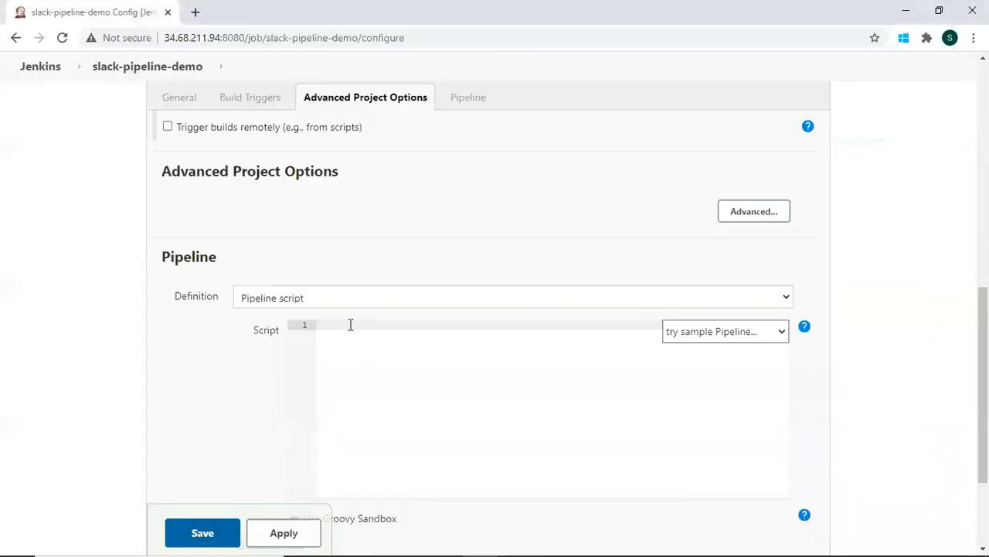
key(ctrl+v)
scroll(350, 325, down, 2)
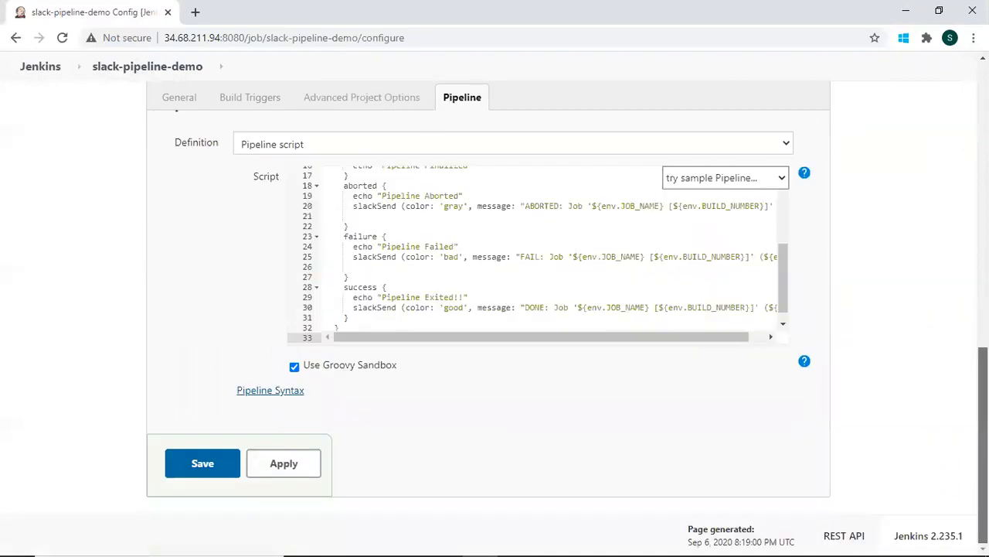
click(280, 463)
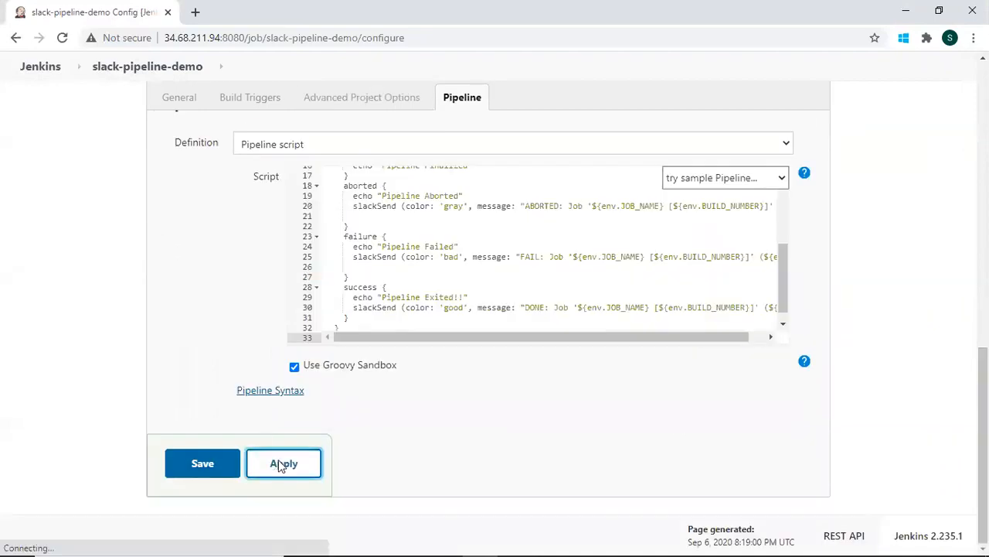
click(203, 463)
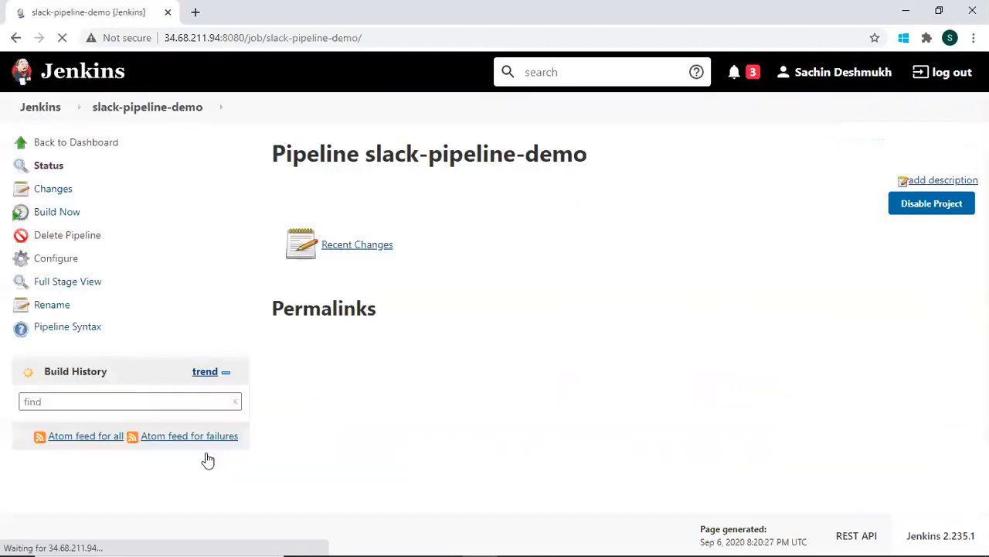
- Run build #1 of slack-pipeline-demo and read its console log, including Hello World and currentResult
click(62, 219)
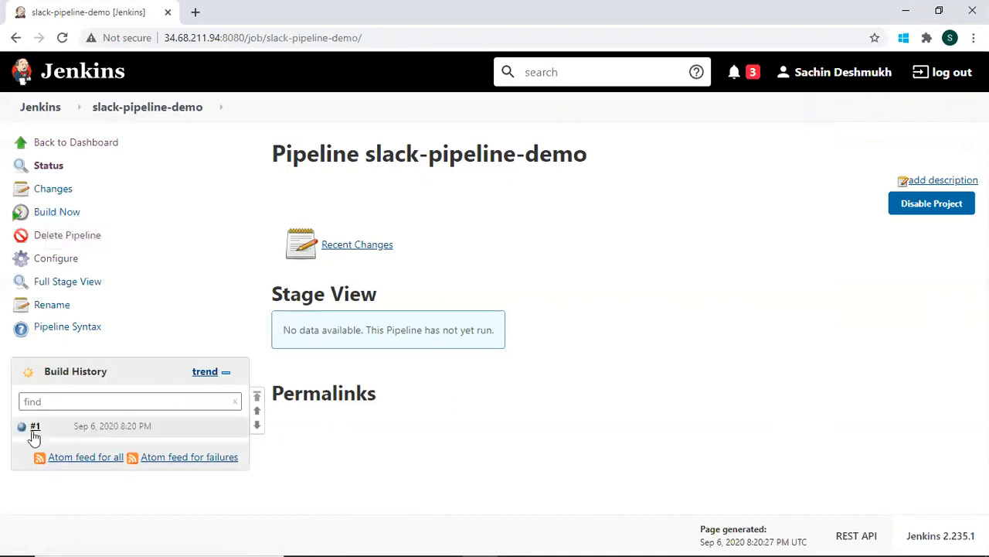
click(34, 431)
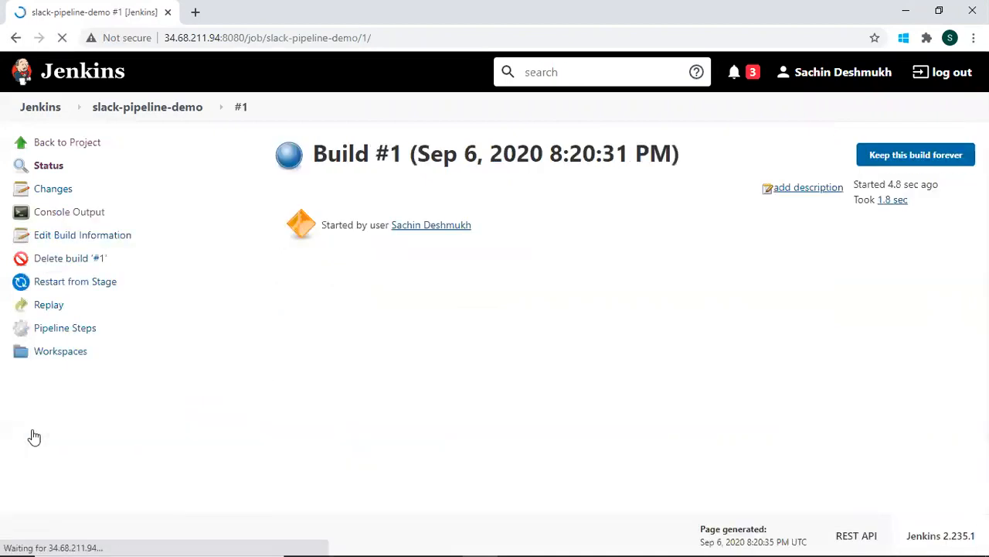
click(86, 217)
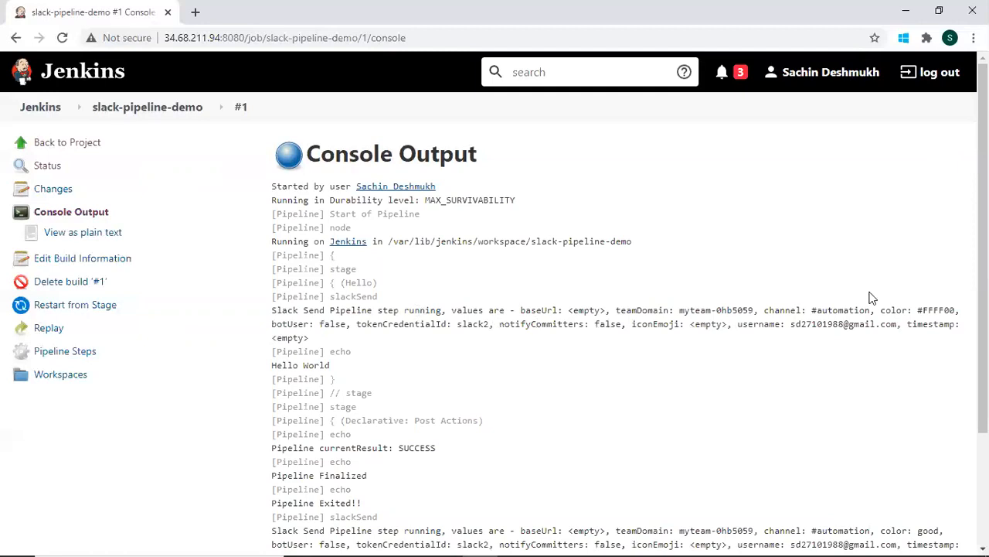
scroll(982, 293, down, 2)
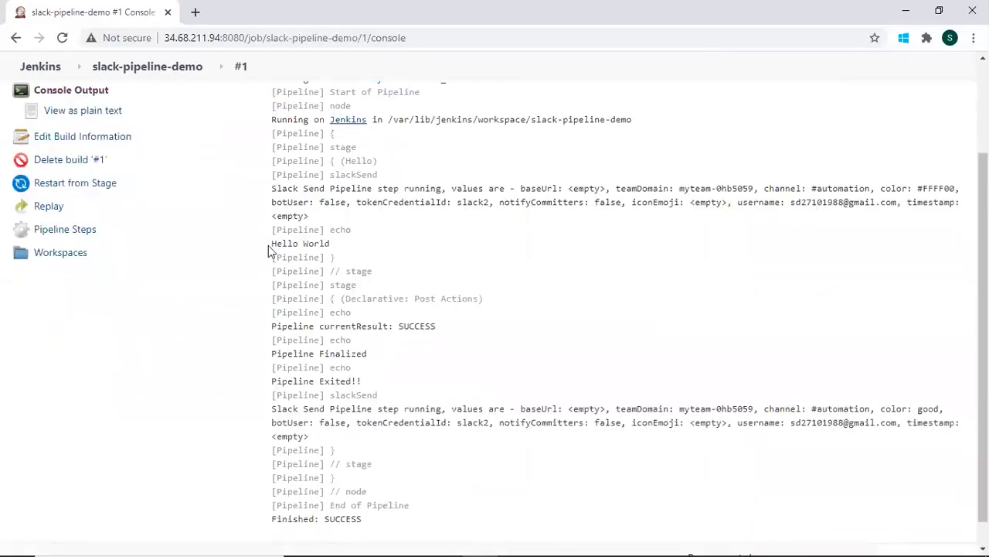
drag(270, 245, 341, 249)
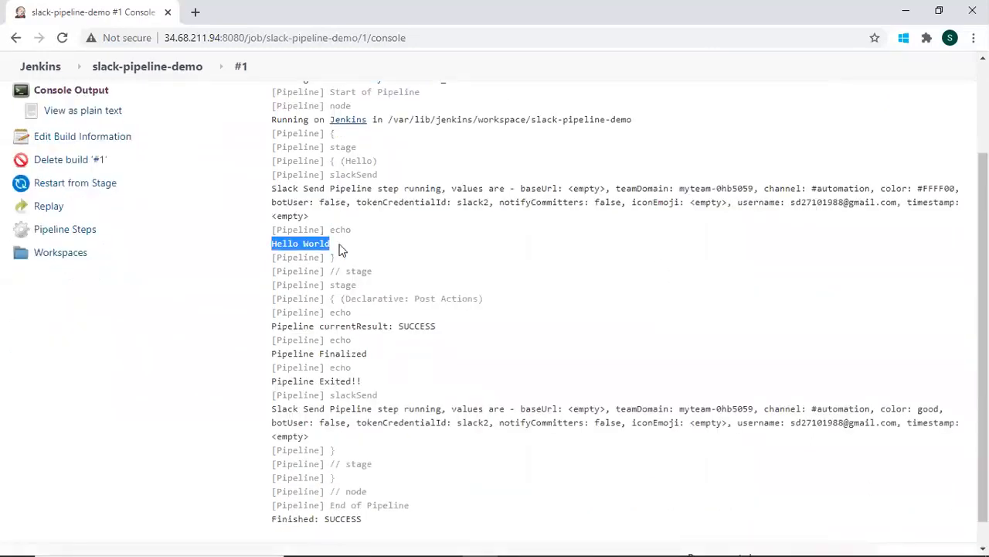
click(341, 249)
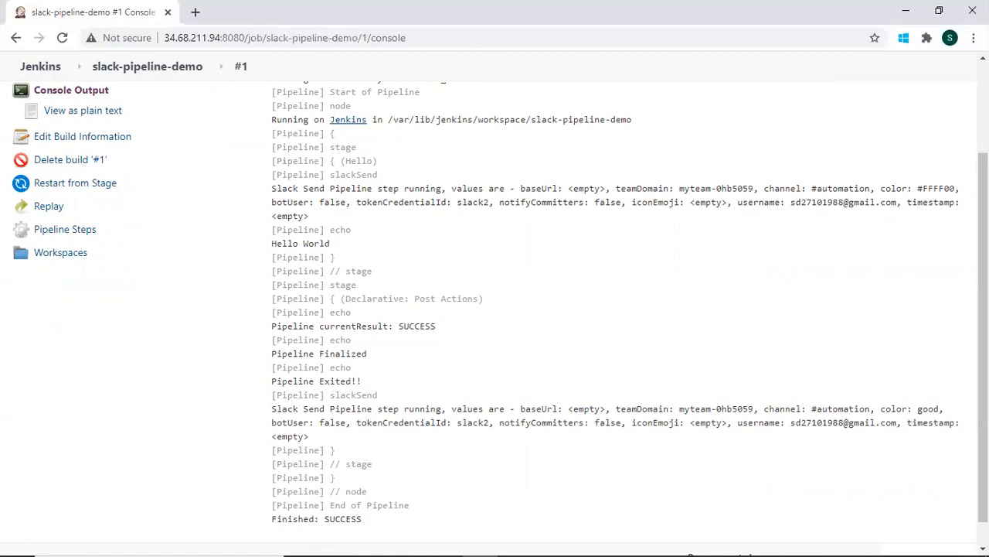
scroll(982, 309, down, 1)
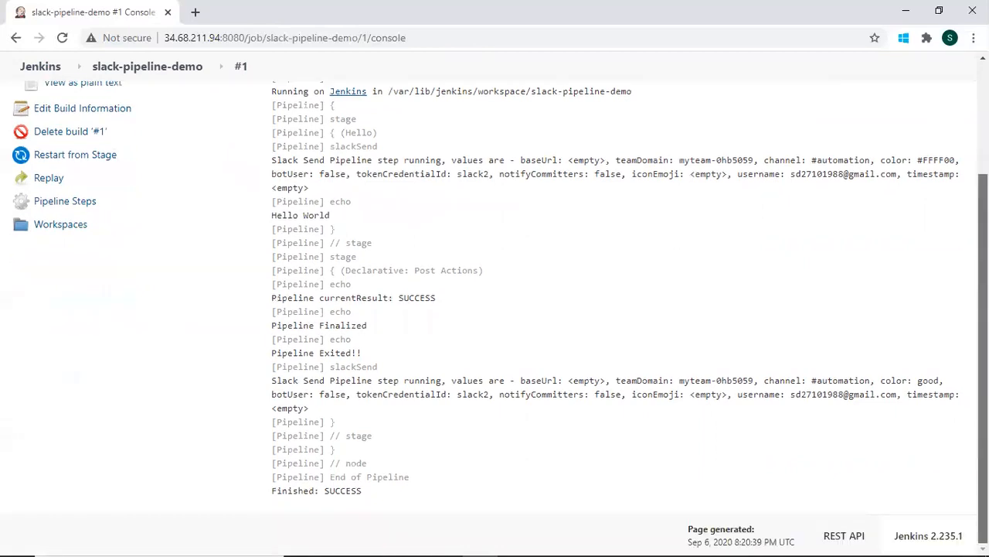
double_click(355, 297)
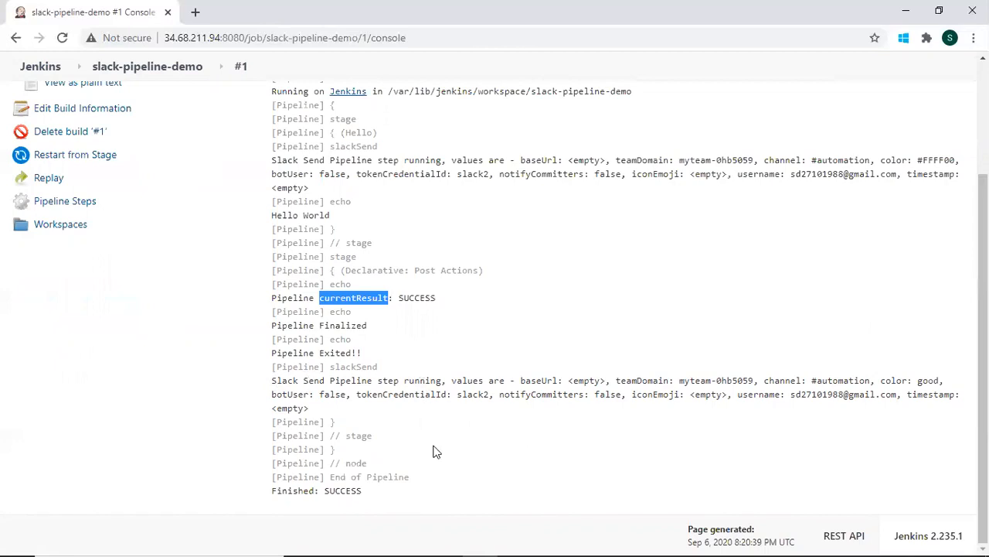
- Check the Slack #automation channel for the new STARTED and DONE messages
key(alt+Tab)
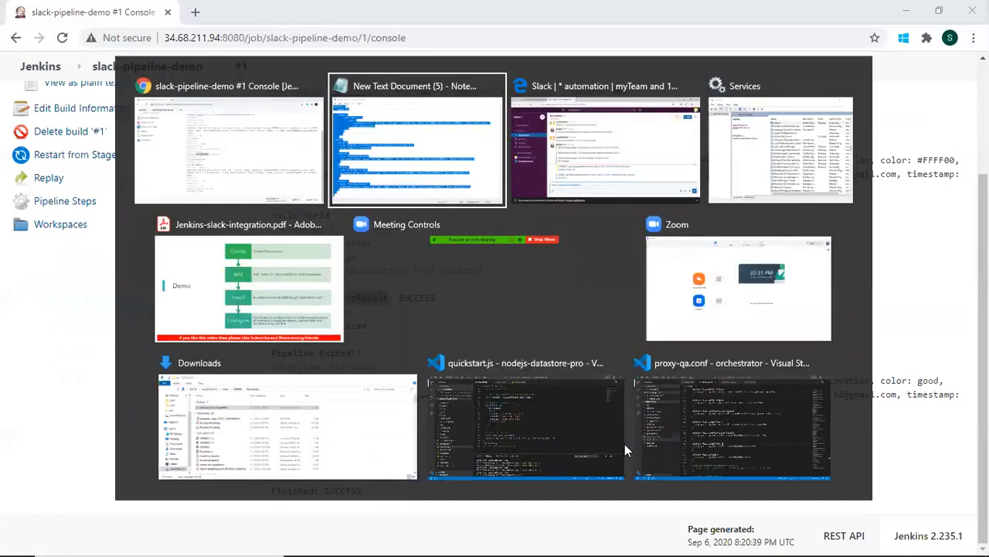
key(Tab)
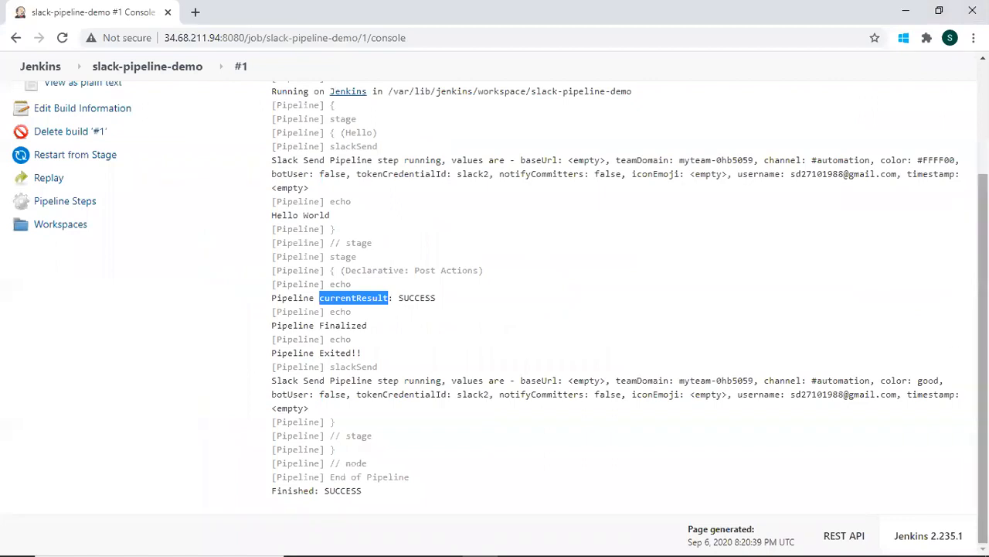
scroll(181, 243, up, 2)
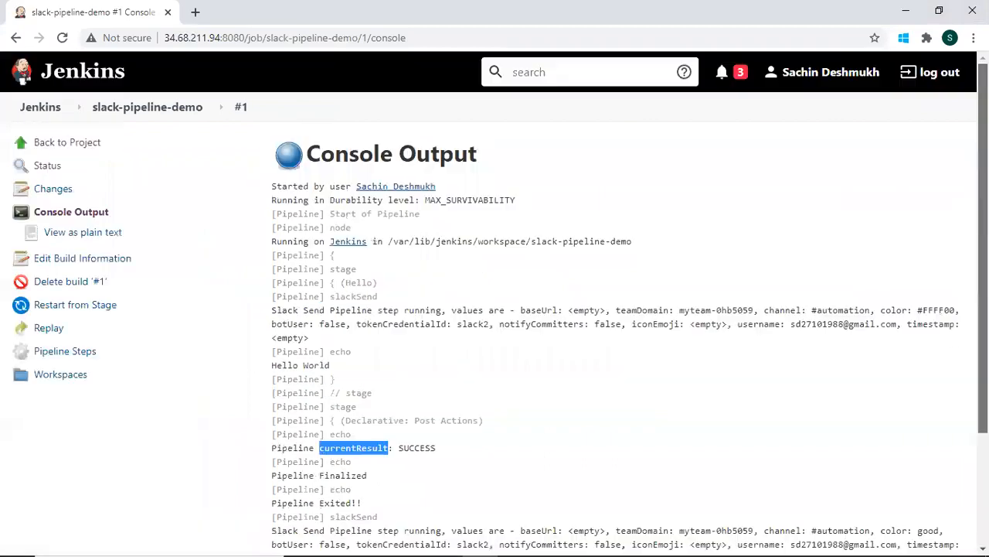
- Replace echo with bat on line 8 of the pipeline script, save the job, and run build #2
click(126, 115)
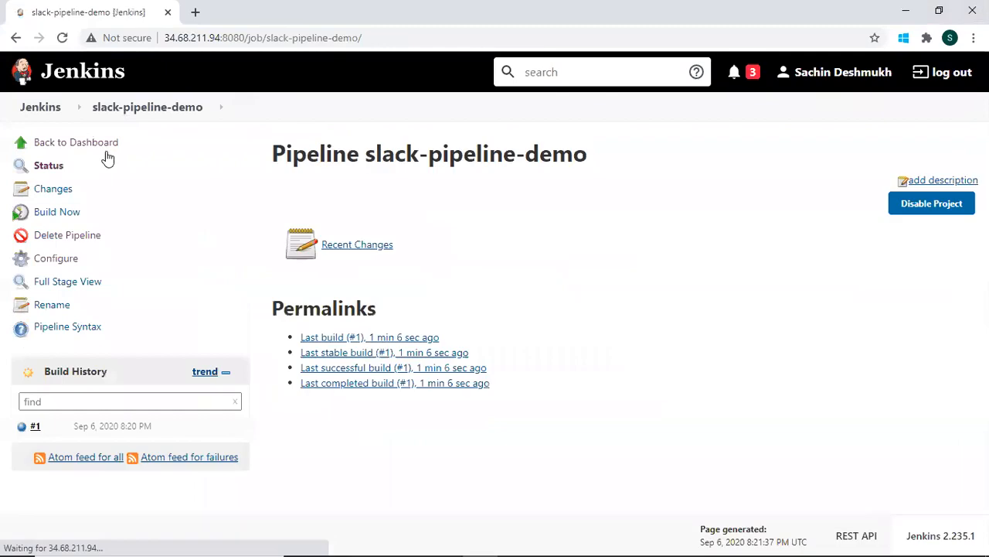
click(65, 265)
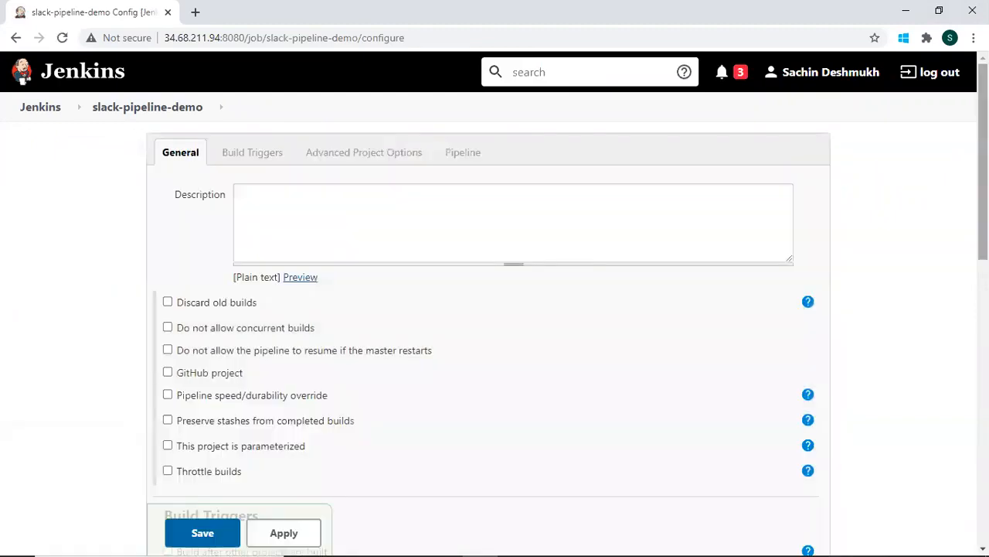
scroll(516, 357, down, 9)
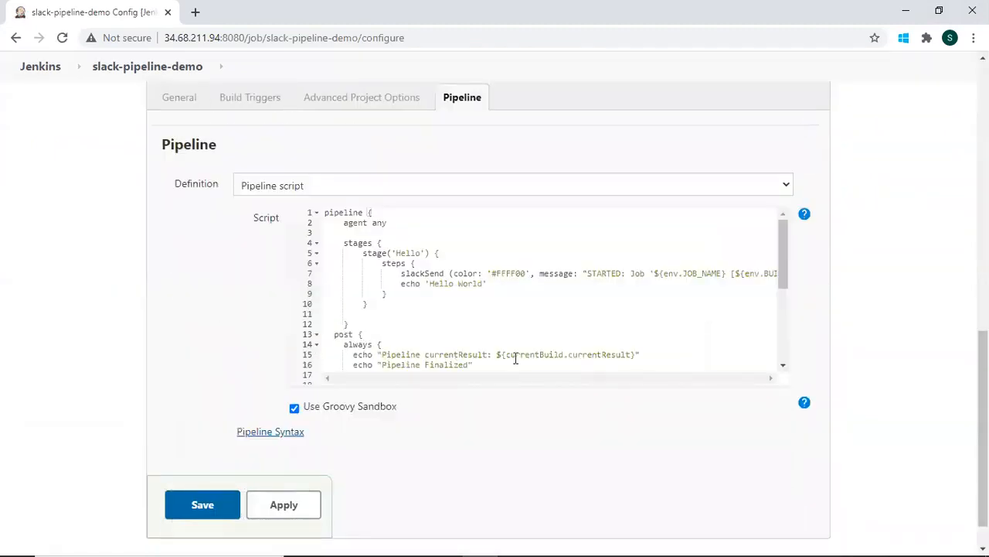
double_click(409, 286)
text(bat)
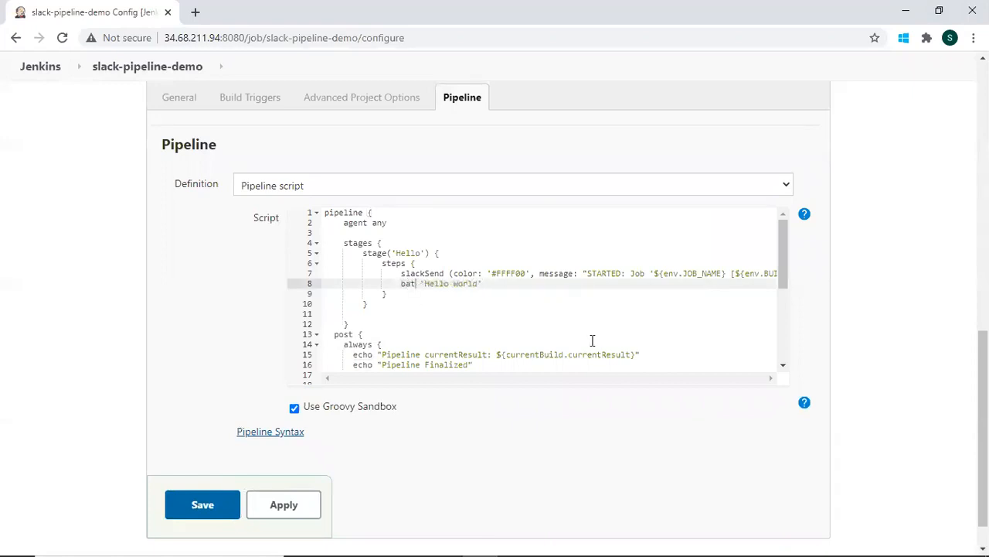
click(293, 506)
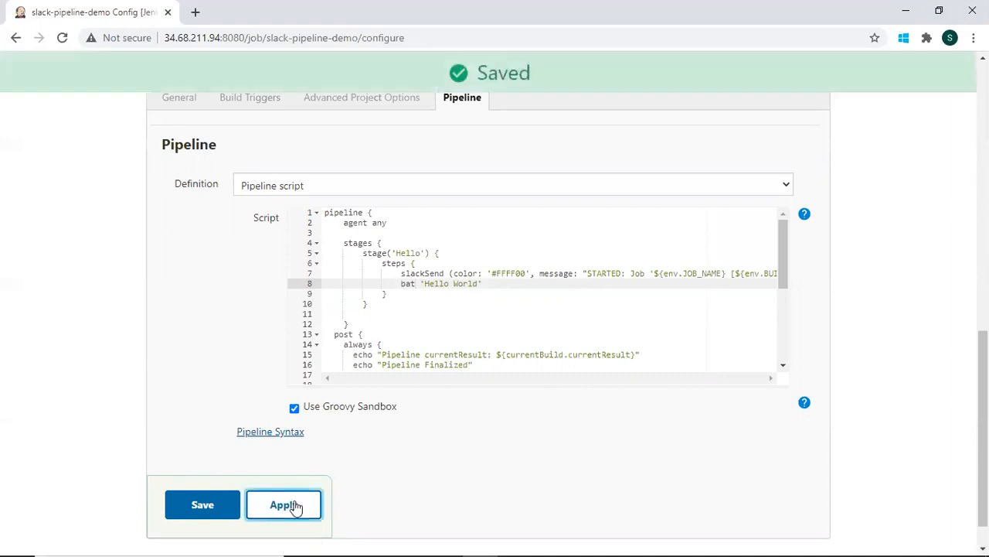
click(199, 505)
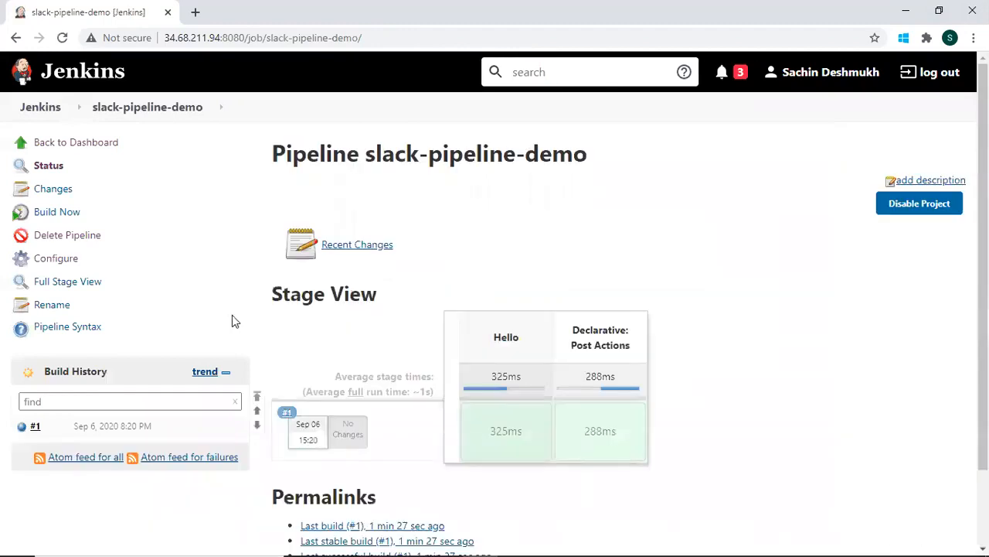
click(70, 221)
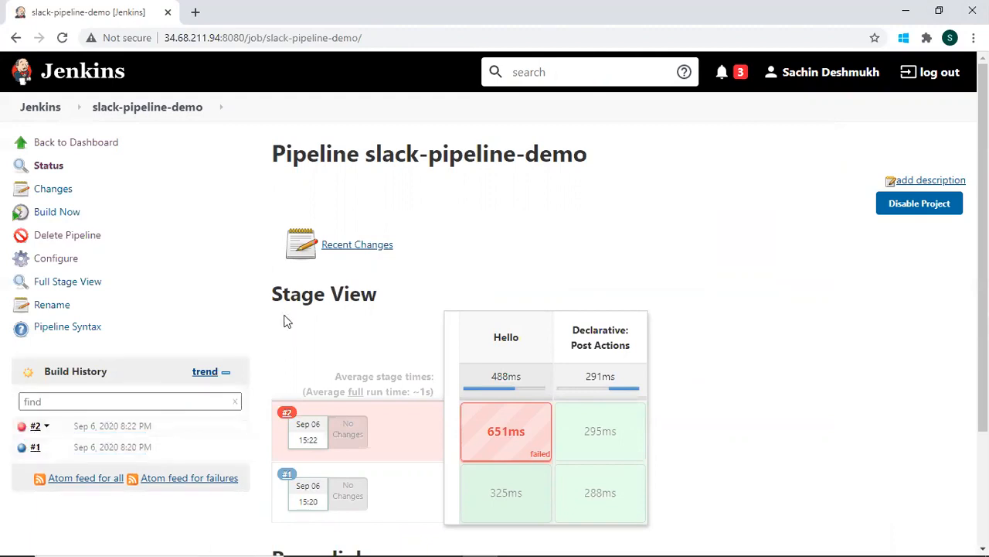
- In Slack #automation, check the STARTED and FAIL messages for slack-pipeline-demo build 2
key(alt+Tab)
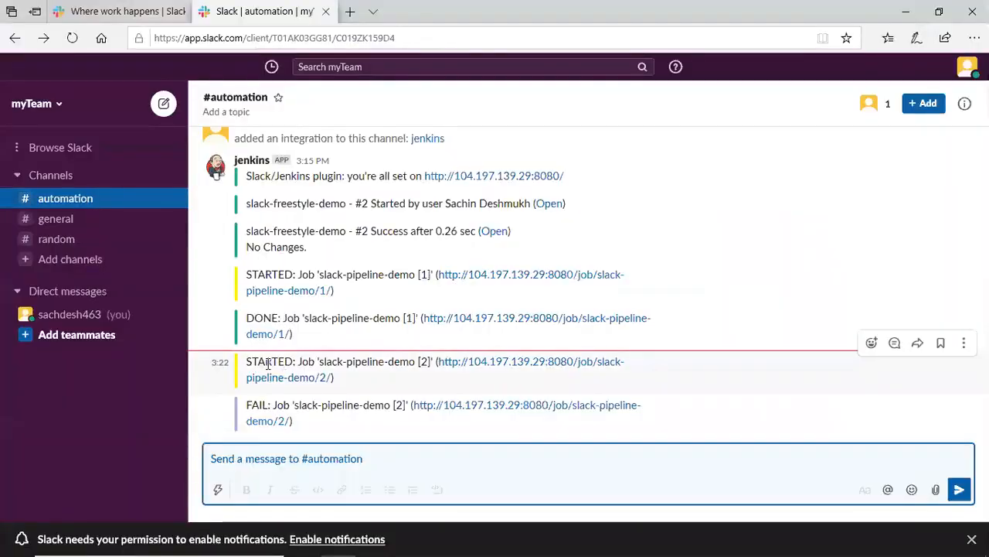
double_click(268, 364)
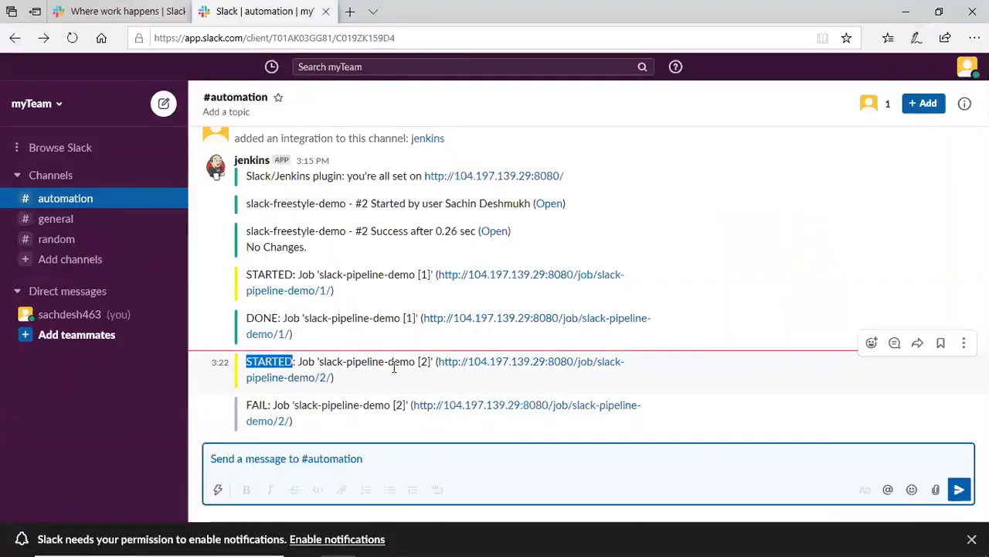
double_click(257, 404)
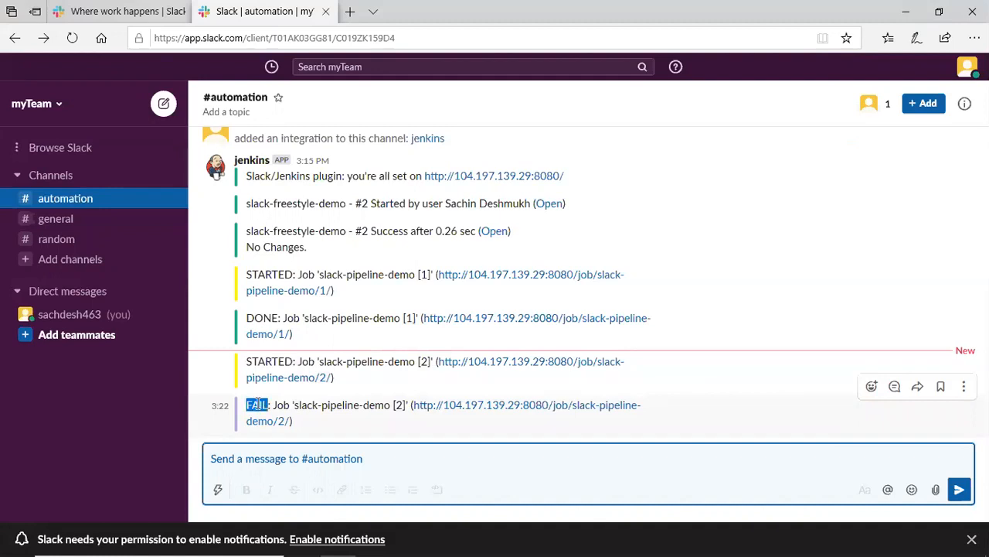